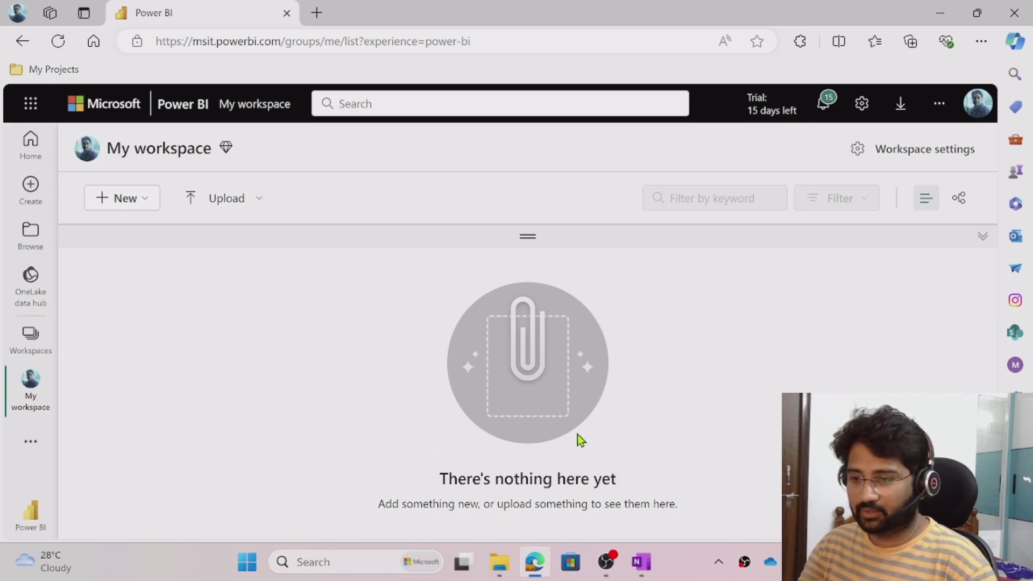
Step: Show the Build Report checklist notes and point out My workspace with arrow annotations
{"action": "left_click", "coordinate": [648, 569]}
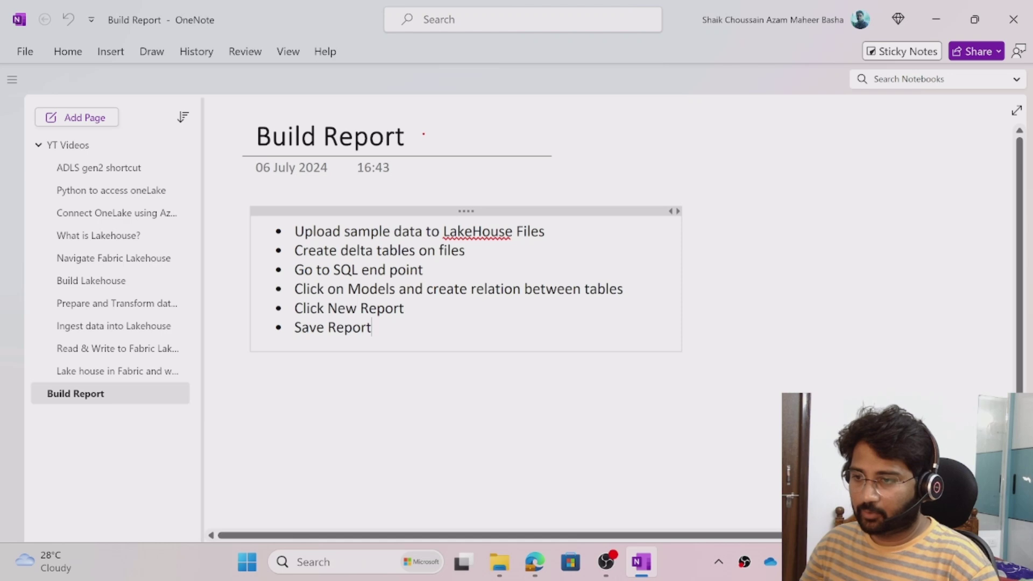
{"action": "left_click_drag", "start_coordinate": [422, 143], "coordinate": [563, 107]}
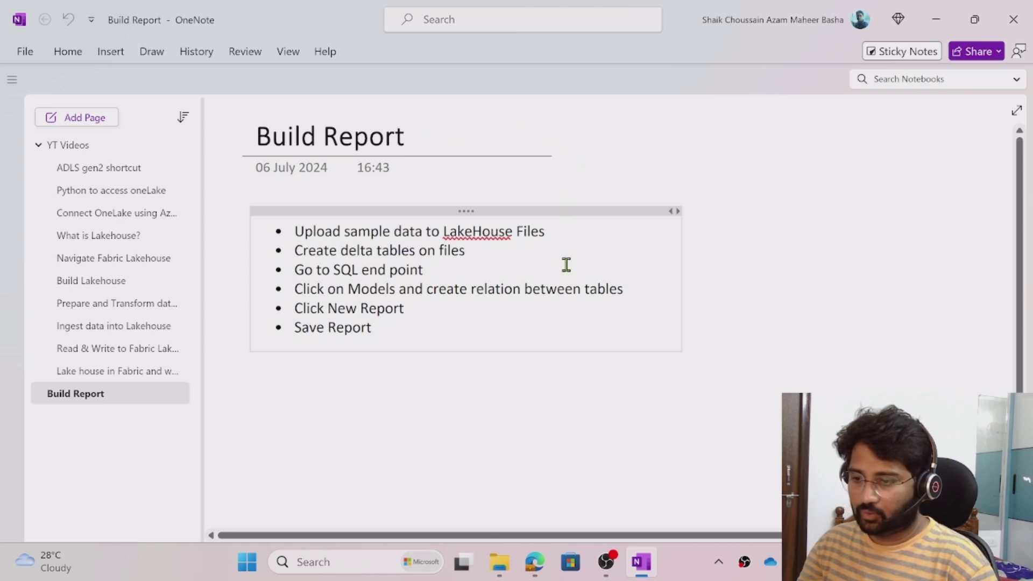
{"action": "key", "text": "alt+Tab"}
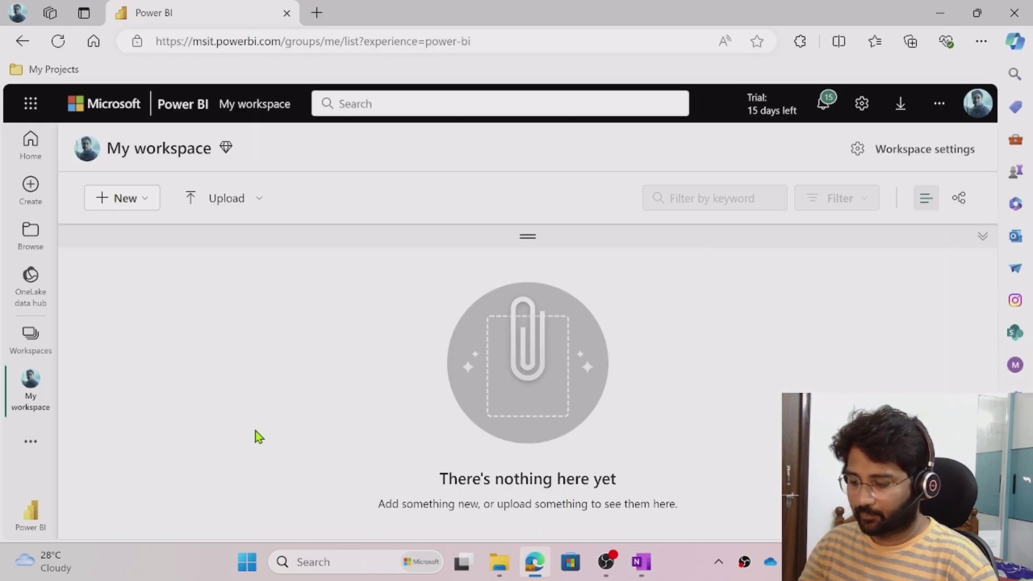
{"action": "left_click_drag", "start_coordinate": [57, 380], "coordinate": [128, 379]}
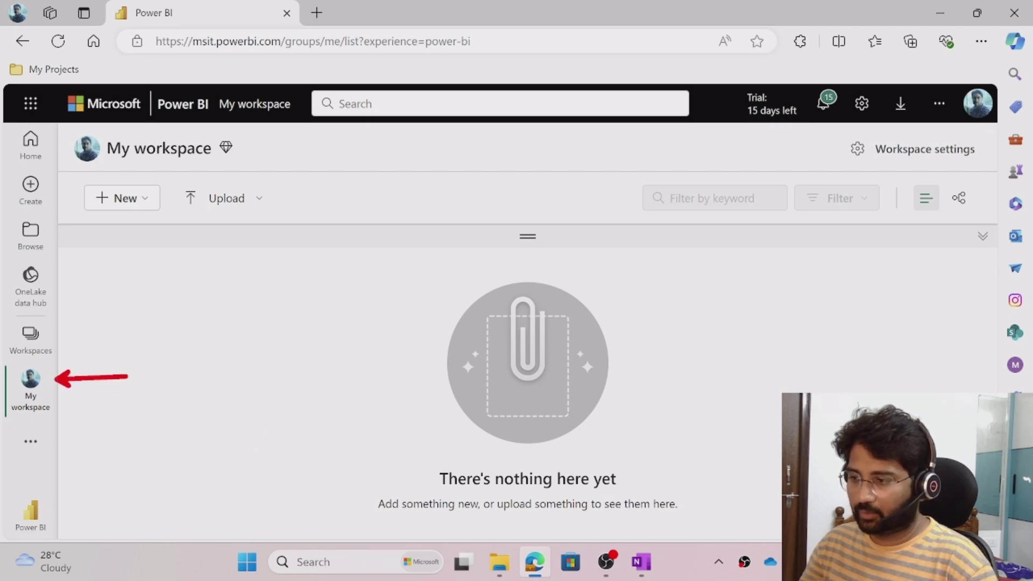
Step: Create a new lakehouse named samplelakehouse from the full list of new item types
{"action": "left_click", "coordinate": [122, 200]}
{"action": "left_click", "coordinate": [145, 510]}
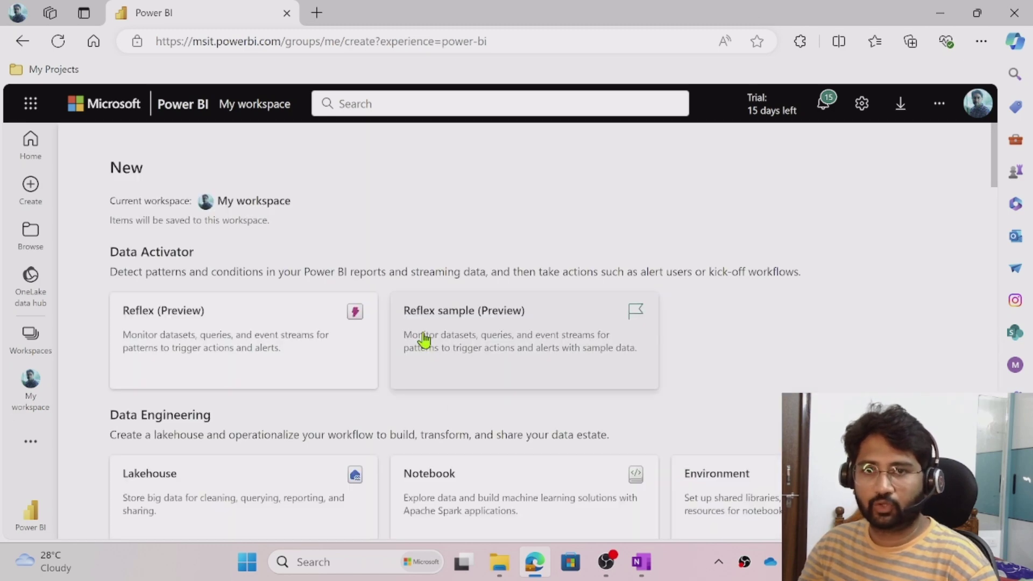
{"action": "scroll", "coordinate": [221, 345], "scroll_direction": "down", "scroll_amount": 2}
{"action": "scroll", "coordinate": [222, 346], "scroll_direction": "up", "scroll_amount": 2}
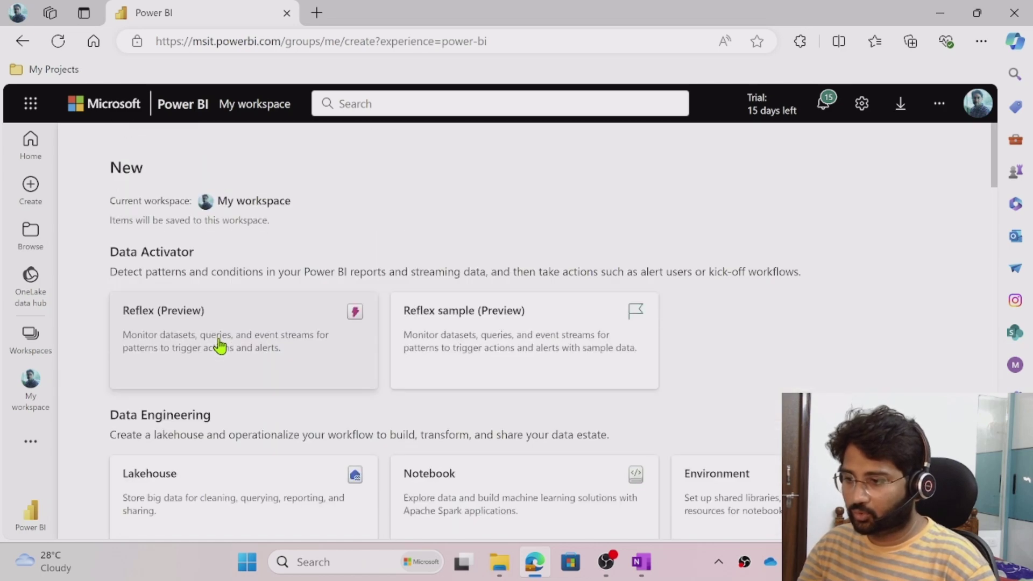
{"action": "scroll", "coordinate": [220, 346], "scroll_direction": "down", "scroll_amount": 2}
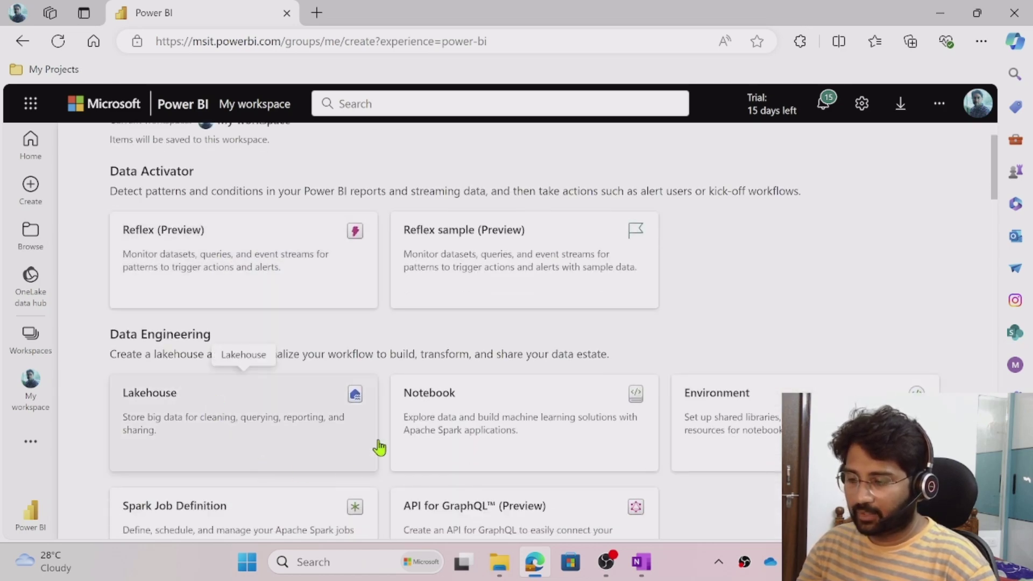
{"action": "left_click", "coordinate": [272, 444]}
{"action": "type", "text": "sample"}
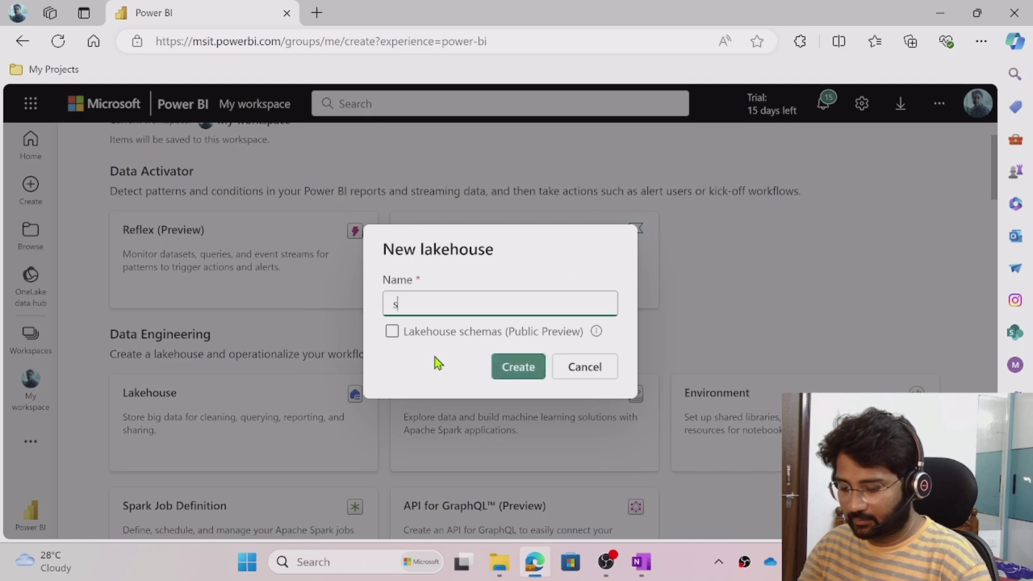
{"action": "left_click", "coordinate": [435, 356]}
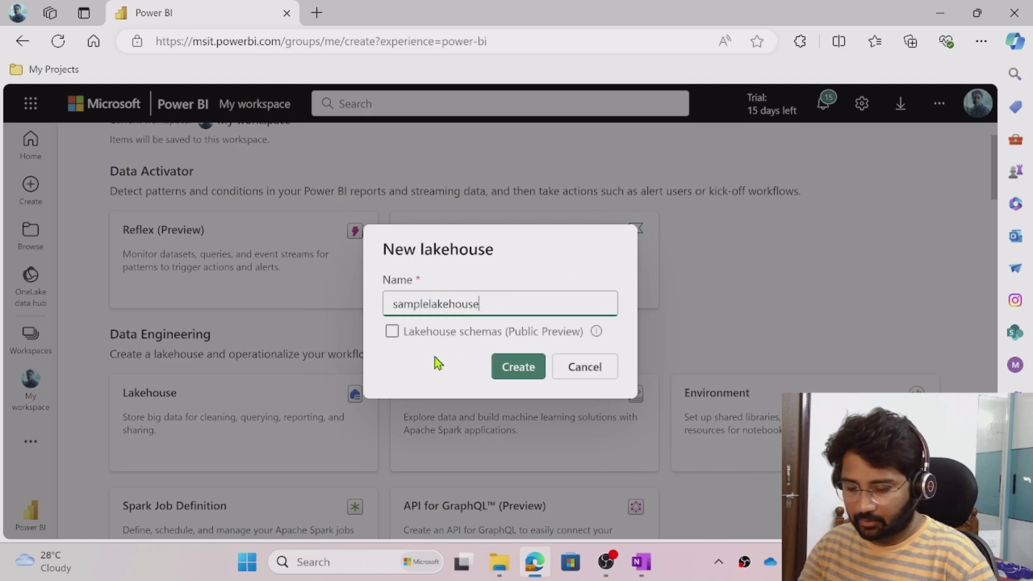
{"action": "key", "text": "Return"}
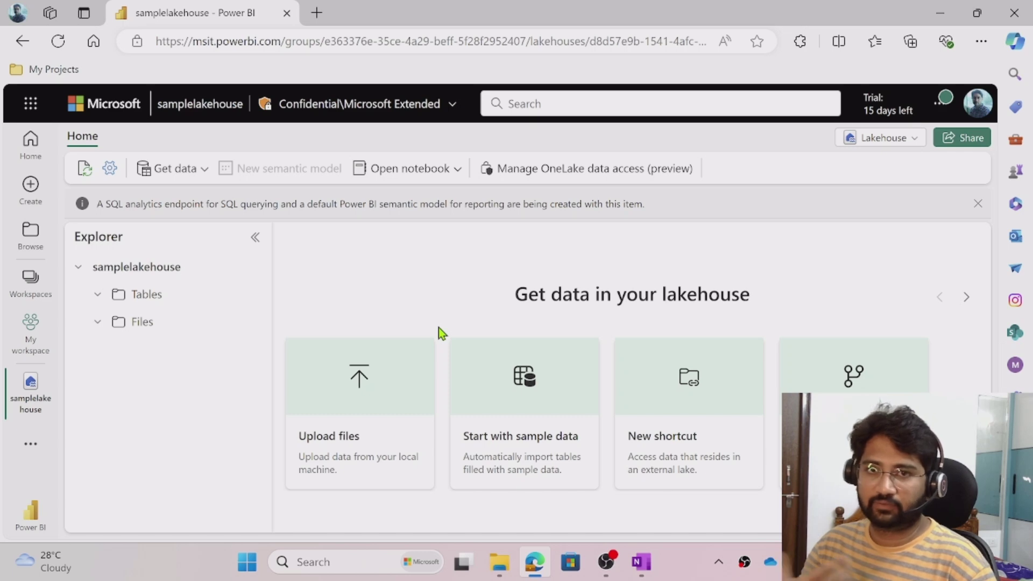
{"action": "left_click", "coordinate": [939, 13]}
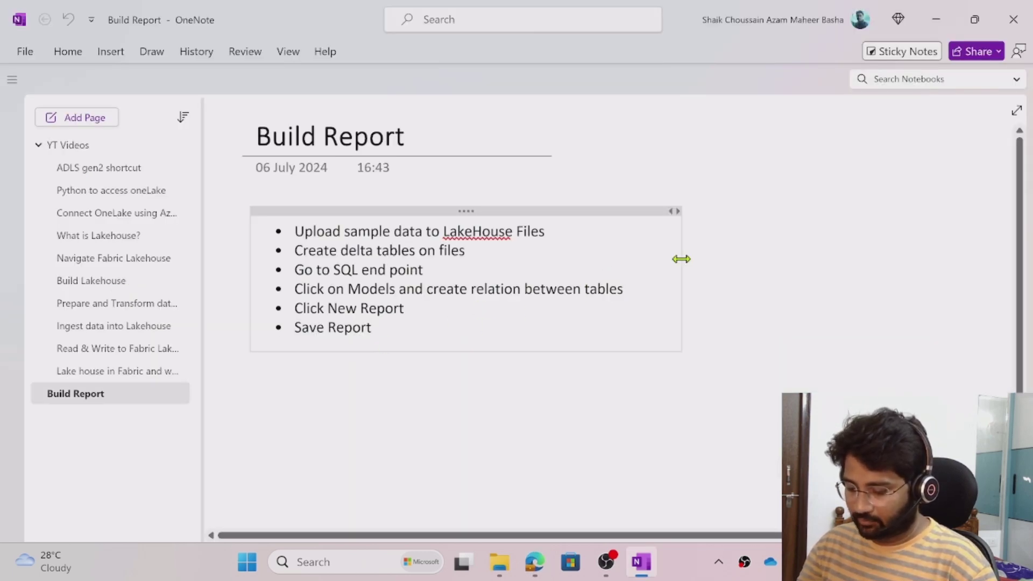
{"action": "key", "text": "super+d"}
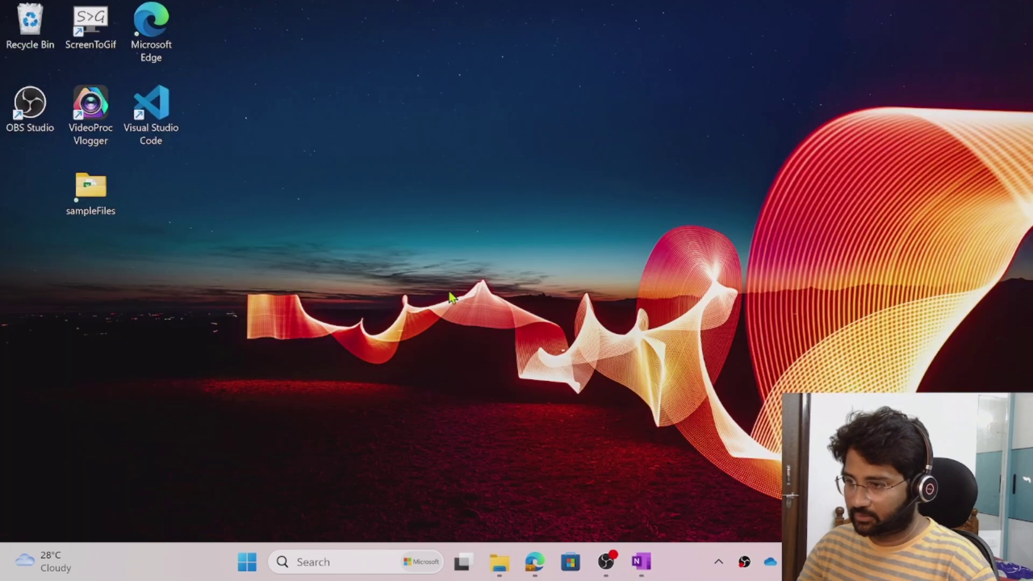
{"action": "left_click", "coordinate": [94, 189]}
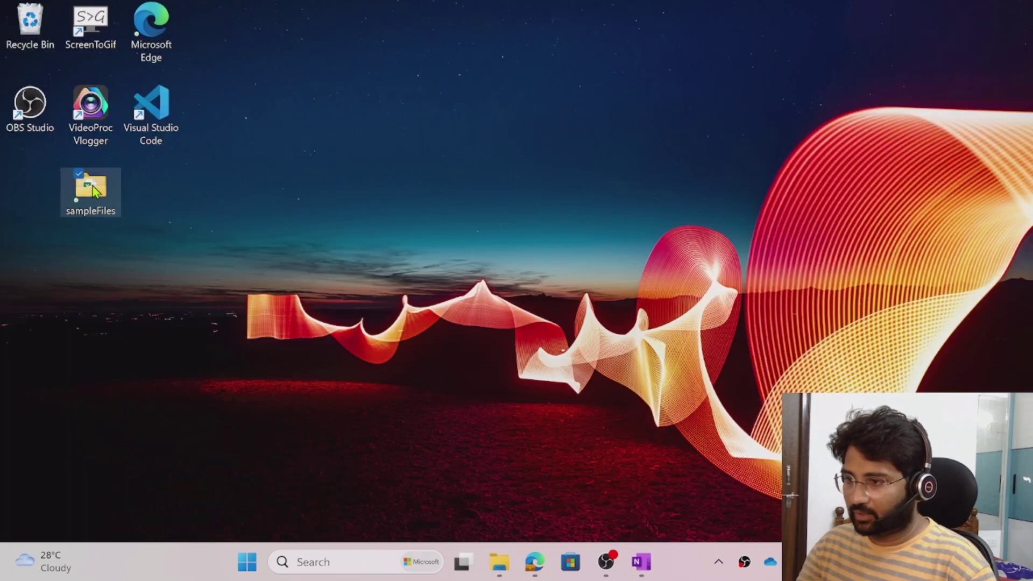
{"action": "double_click", "coordinate": [114, 213]}
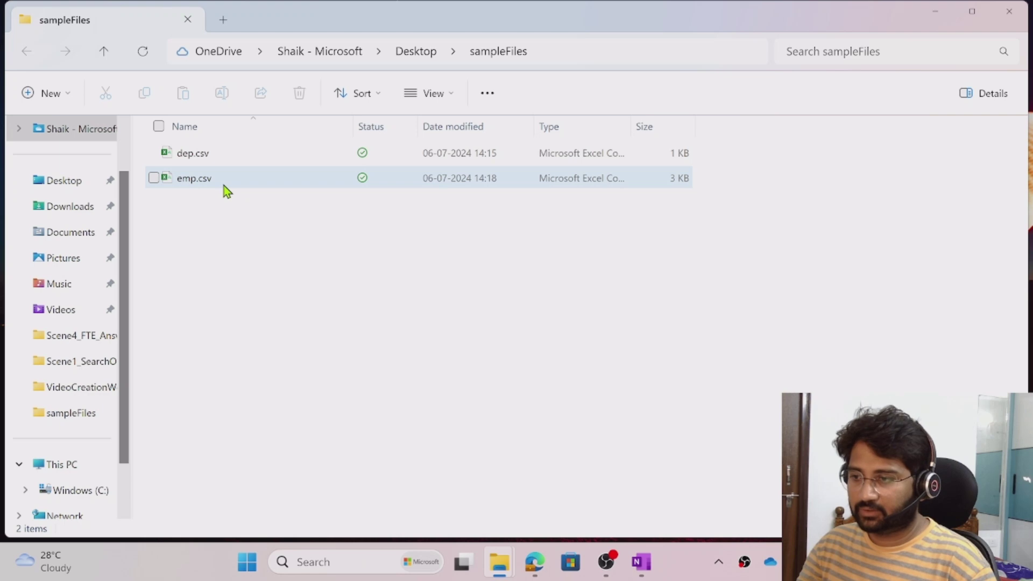
{"action": "mouse_move", "coordinate": [223, 186]}
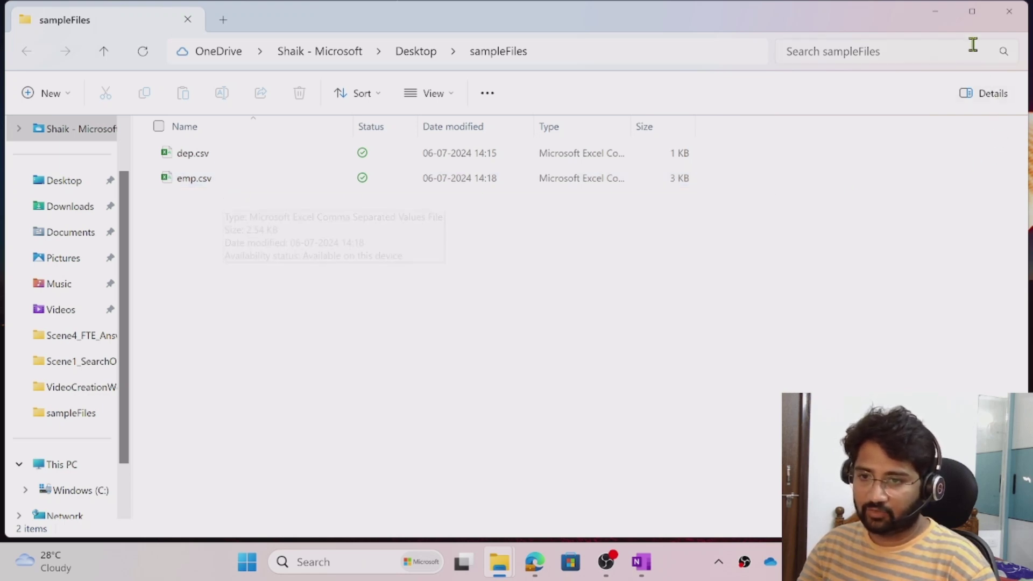
{"action": "left_click", "coordinate": [933, 16]}
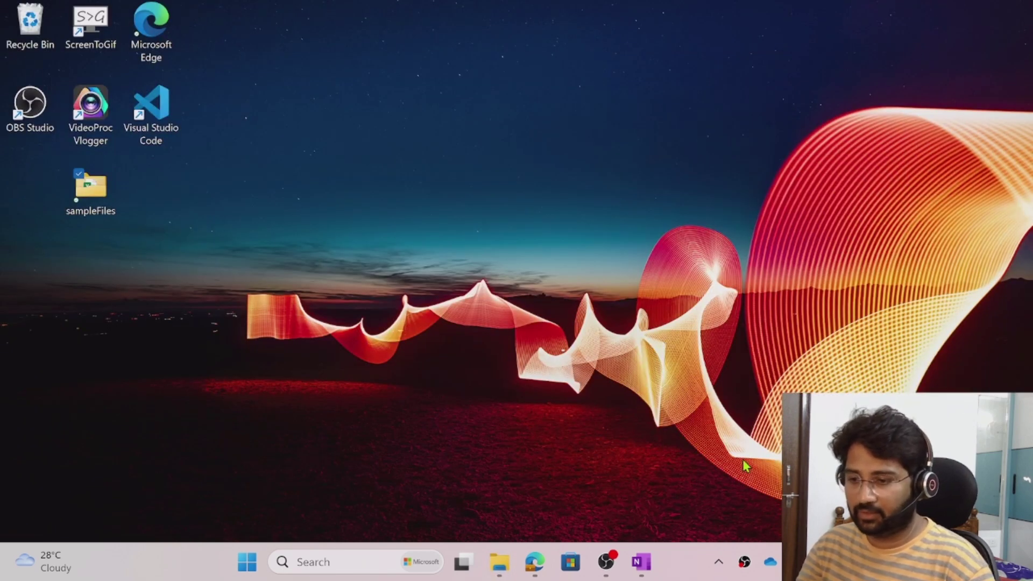
{"action": "left_click", "coordinate": [535, 562]}
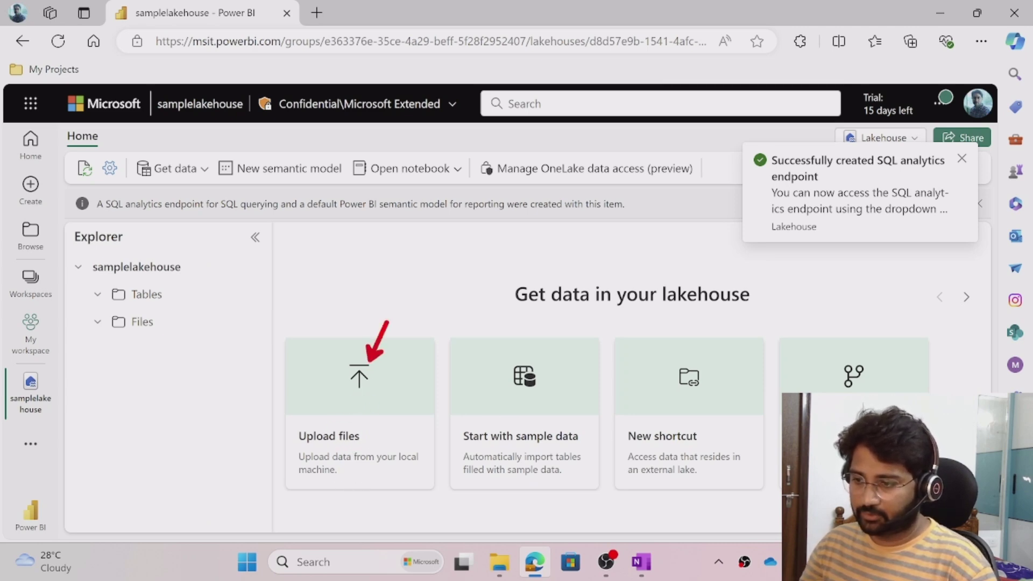
Step: Upload dep.csv and emp.csv into the samplelakehouse Files area and close the upload panel
{"action": "left_click", "coordinate": [367, 411]}
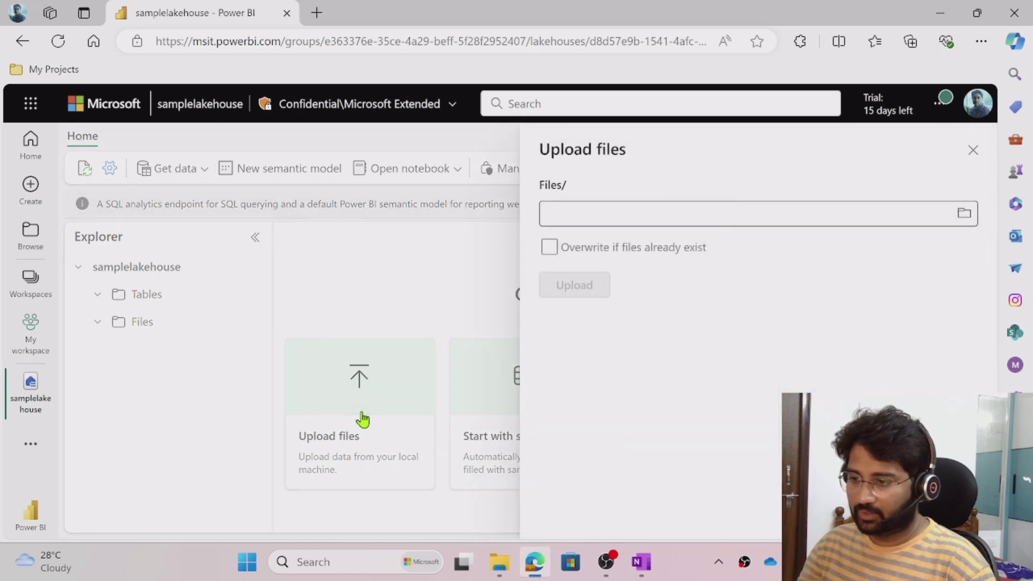
{"action": "left_click", "coordinate": [964, 213]}
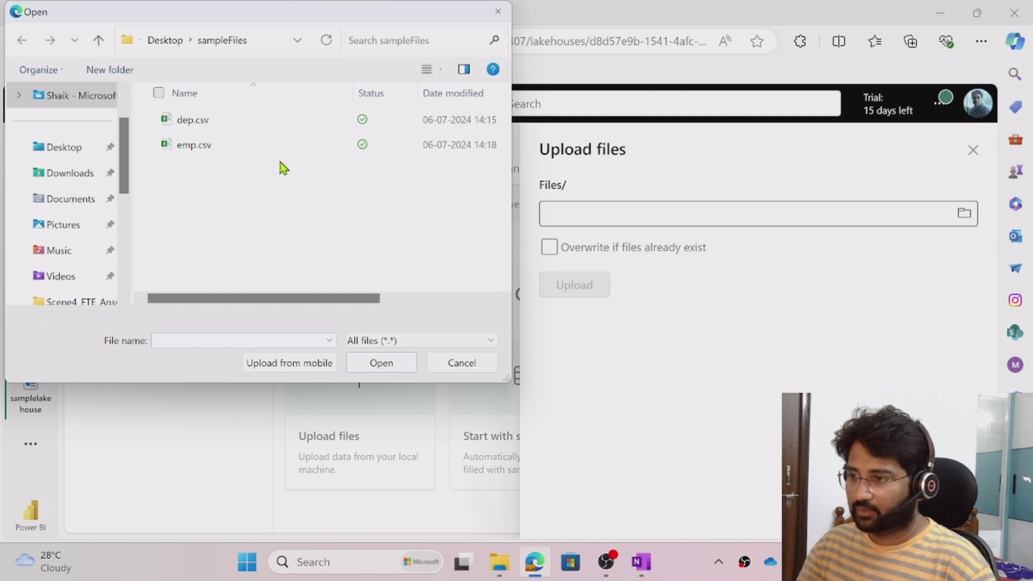
{"action": "left_click", "coordinate": [251, 129]}
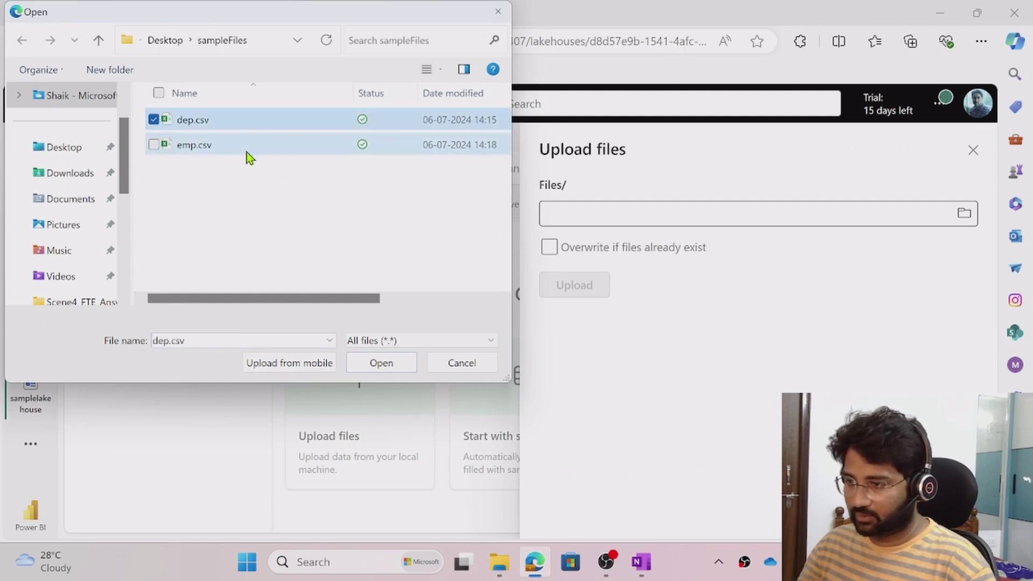
{"action": "left_click", "coordinate": [246, 153], "text": "ctrl"}
{"action": "left_click", "coordinate": [370, 363]}
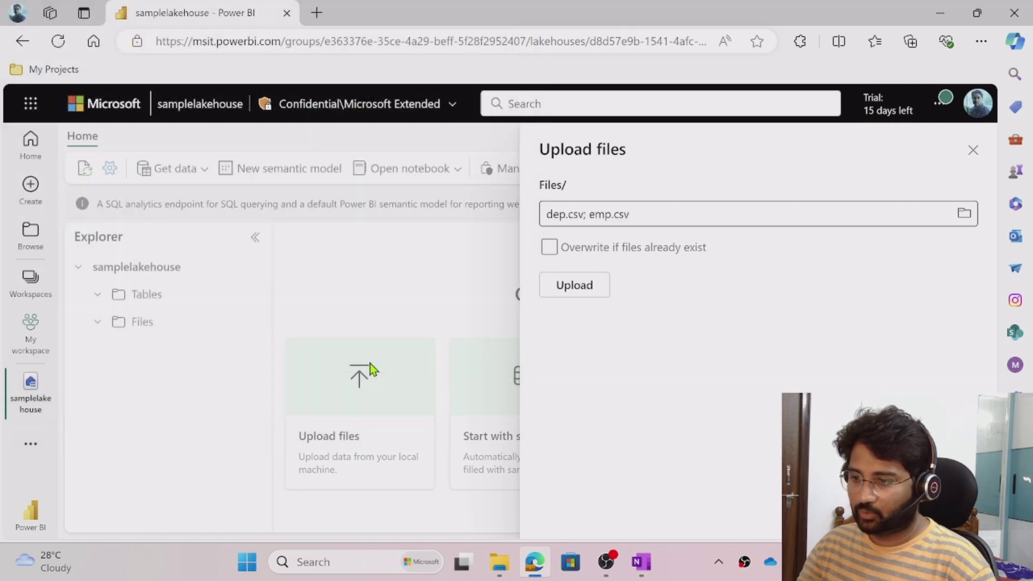
{"action": "left_click", "coordinate": [588, 288]}
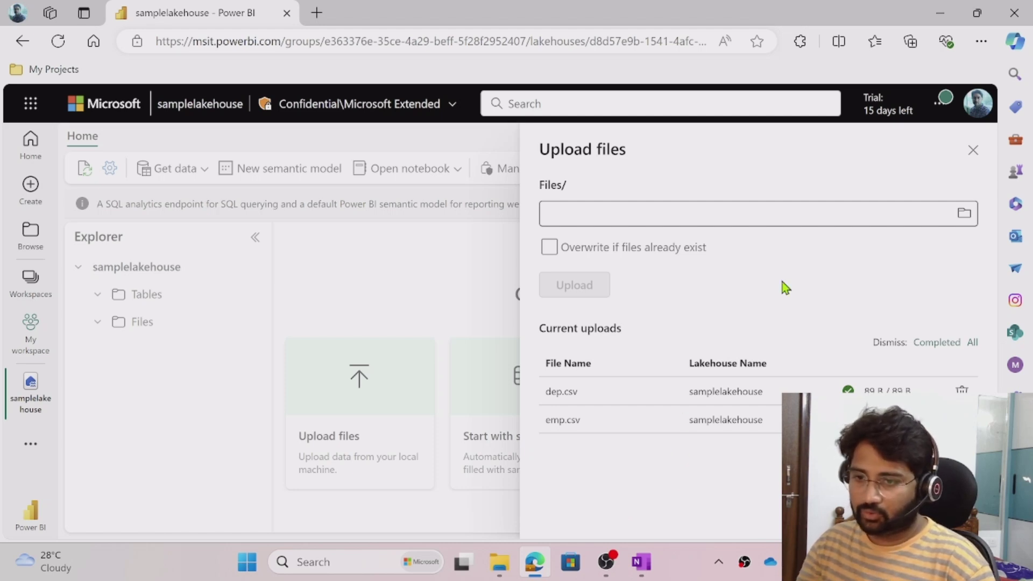
{"action": "left_click", "coordinate": [973, 151]}
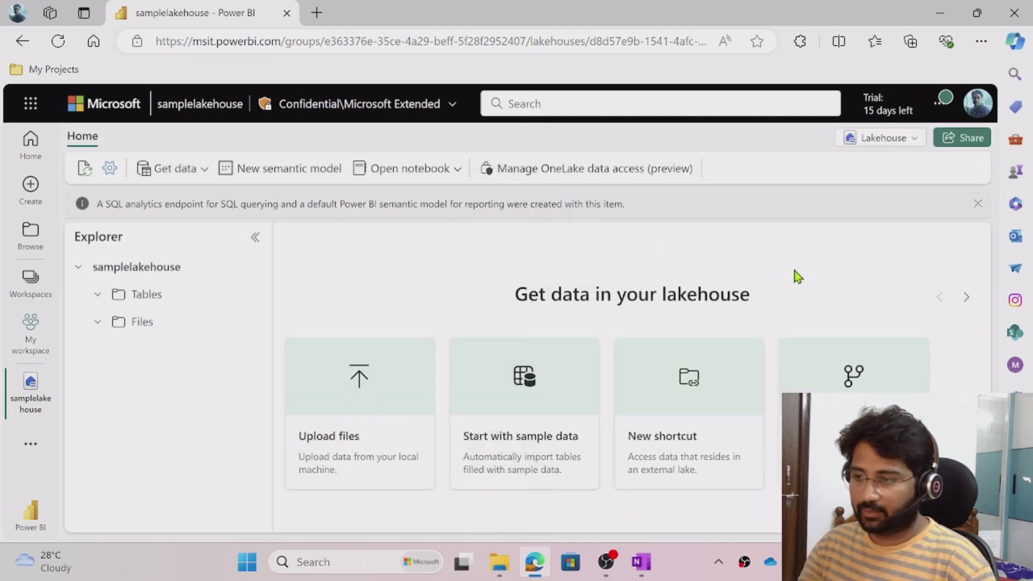
Step: List the uploaded files and preview dep.csv, annotating its id,name header and department rows
{"action": "left_click", "coordinate": [143, 322]}
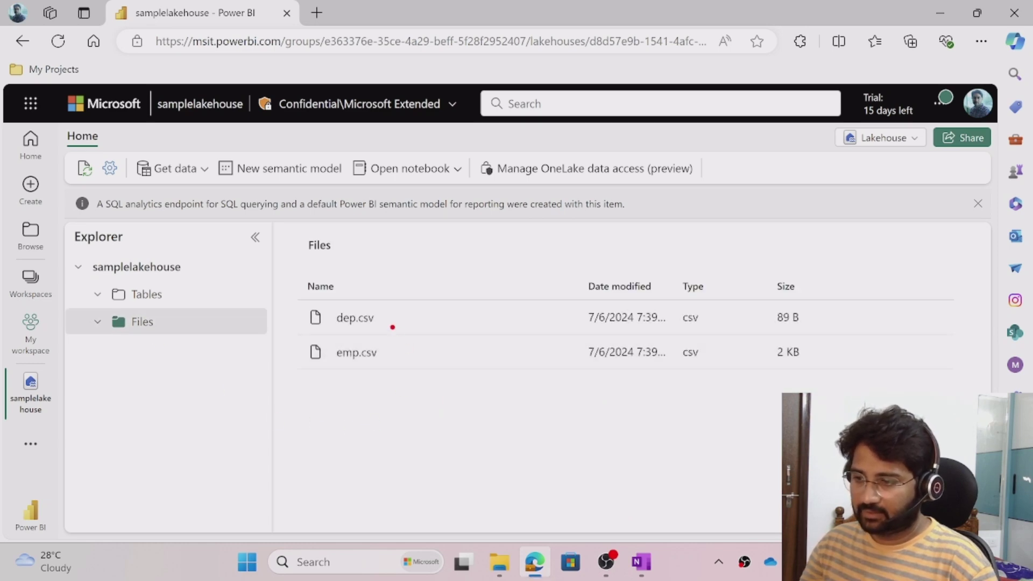
{"action": "left_click_drag", "start_coordinate": [392, 325], "coordinate": [453, 323]}
{"action": "left_click_drag", "start_coordinate": [399, 358], "coordinate": [487, 355]}
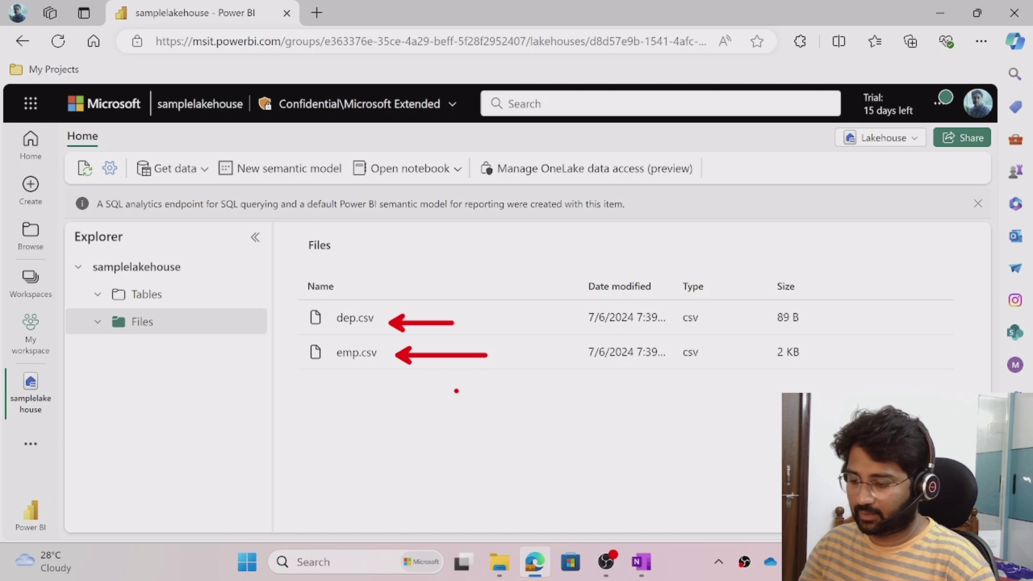
{"action": "left_click", "coordinate": [360, 322]}
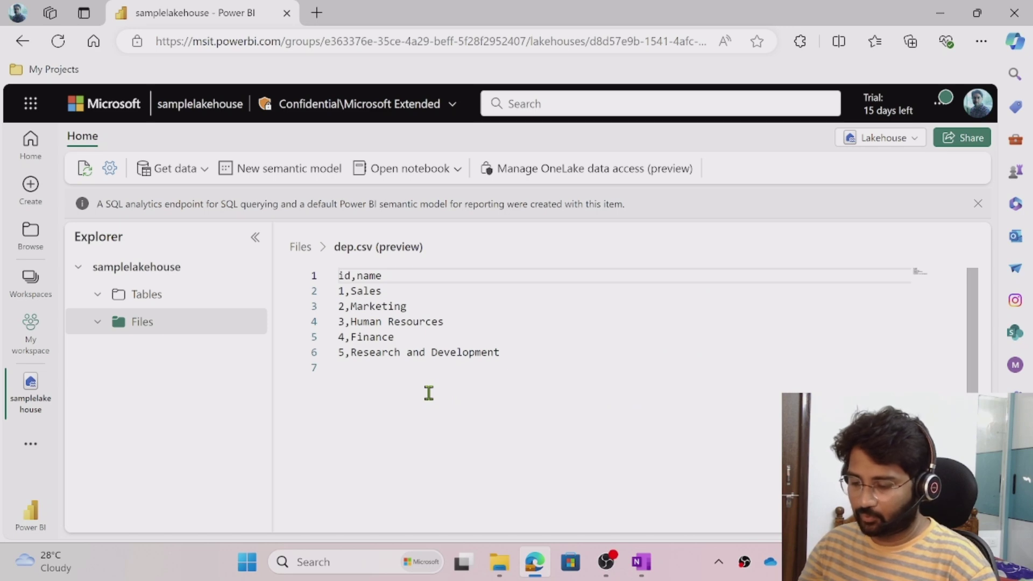
{"action": "mouse_move", "coordinate": [327, 267]}
{"action": "left_mouse_down"}
{"action": "mouse_move", "coordinate": [445, 296]}
{"action": "mouse_move", "coordinate": [535, 290]}
{"action": "mouse_move", "coordinate": [534, 267]}
{"action": "left_mouse_up"}
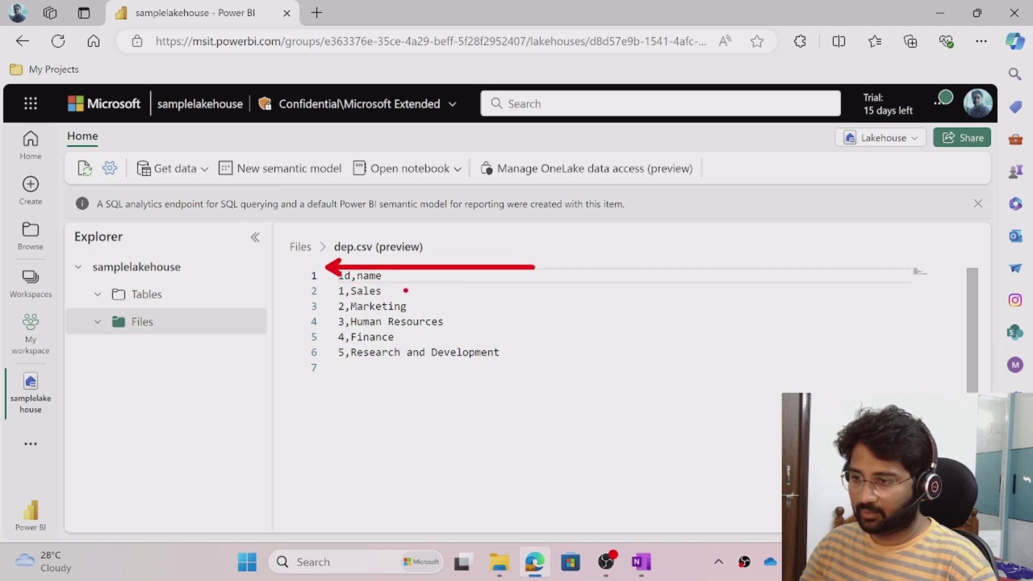
{"action": "mouse_move", "coordinate": [403, 291]}
{"action": "left_mouse_down"}
{"action": "mouse_move", "coordinate": [435, 279]}
{"action": "mouse_move", "coordinate": [443, 299]}
{"action": "mouse_move", "coordinate": [504, 300]}
{"action": "left_mouse_up"}
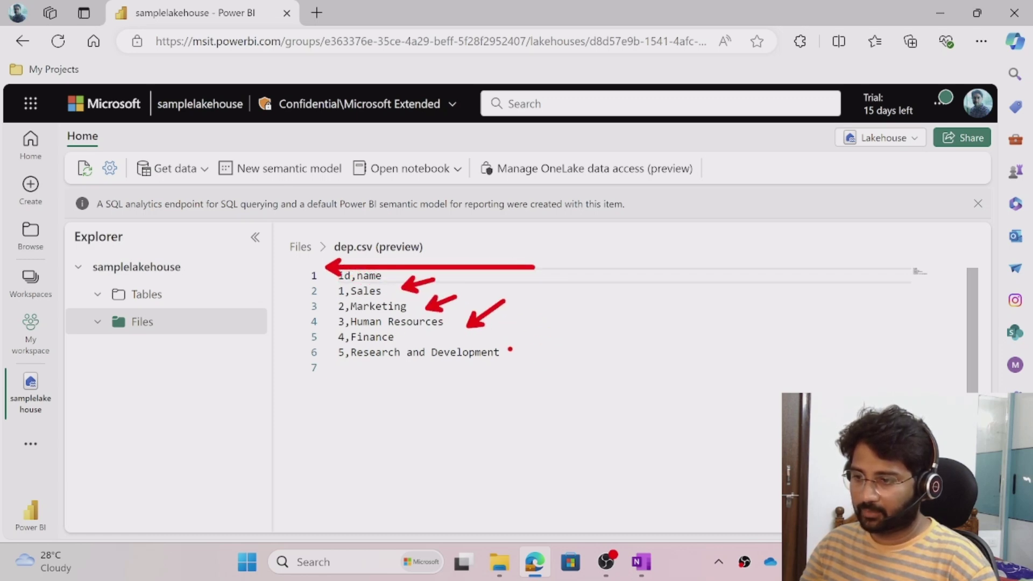
{"action": "left_click_drag", "start_coordinate": [510, 350], "coordinate": [539, 322]}
{"action": "key", "text": "Escape"}
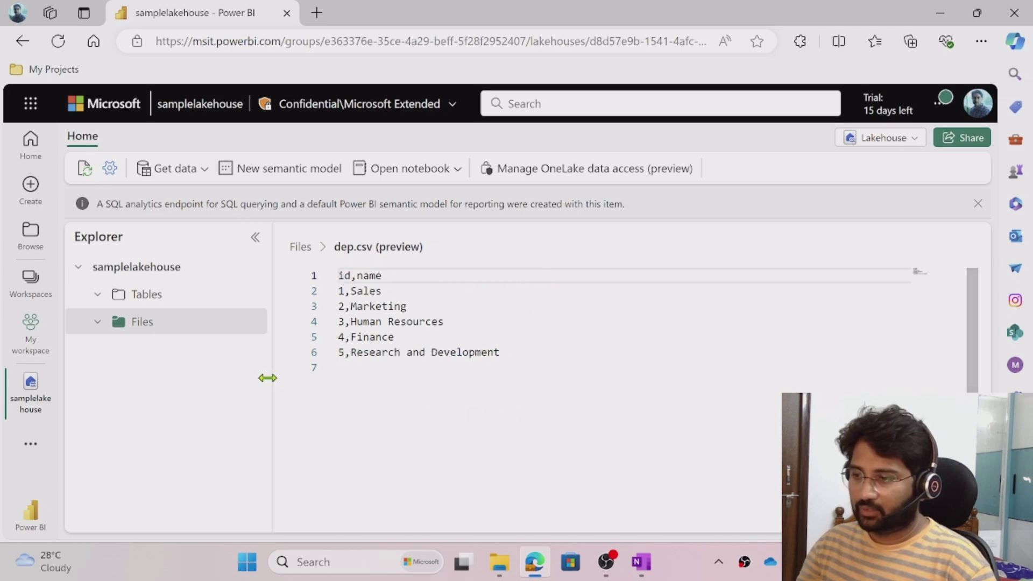
{"action": "left_click", "coordinate": [300, 247]}
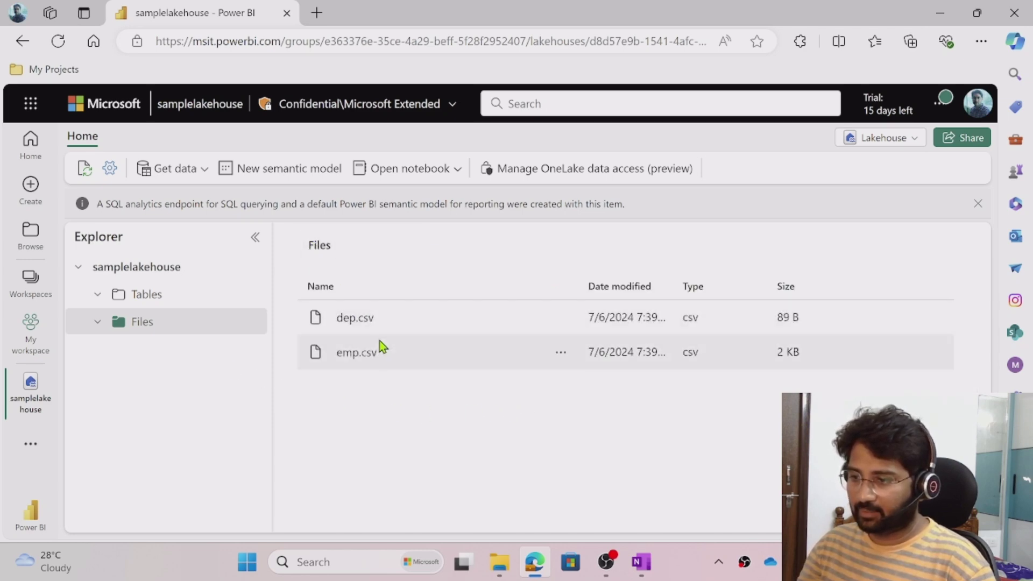
Step: Preview emp.csv, marking its depid column and the first employee's department id, then return to Files
{"action": "left_click", "coordinate": [380, 356]}
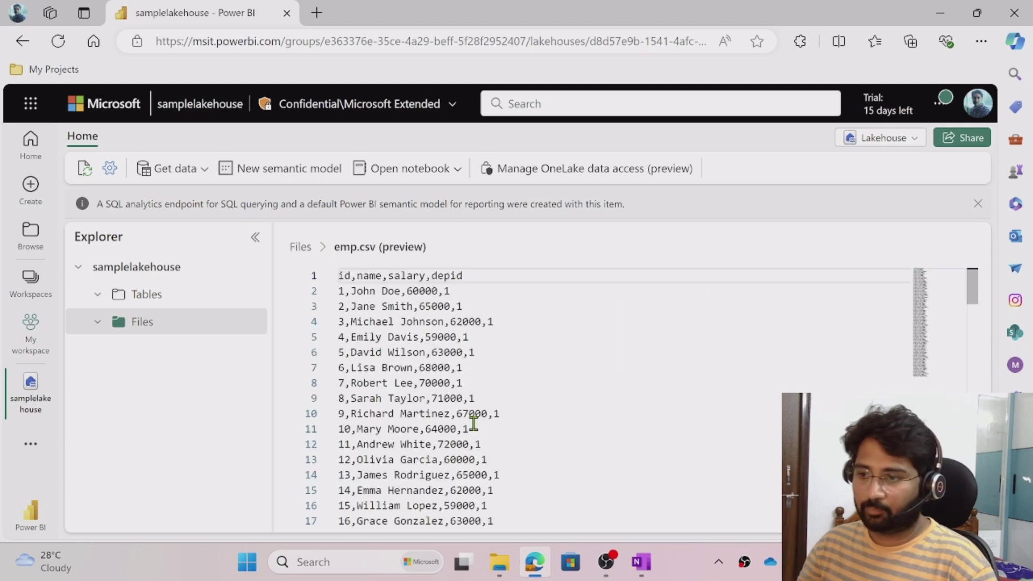
{"action": "left_click", "coordinate": [451, 276]}
{"action": "left_click_drag", "start_coordinate": [345, 290], "coordinate": [382, 291]}
{"action": "left_click", "coordinate": [447, 291]}
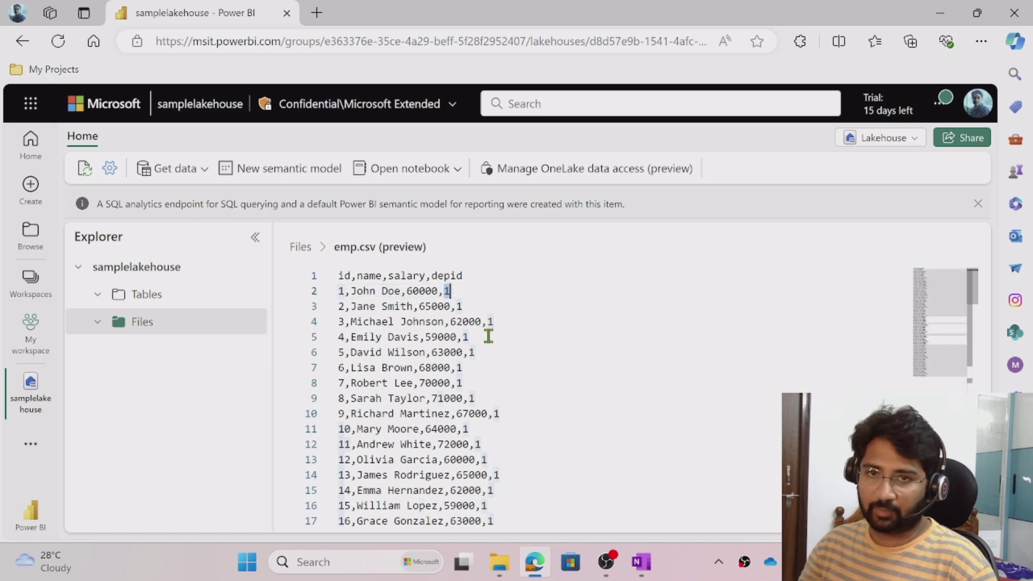
{"action": "left_click", "coordinate": [300, 247]}
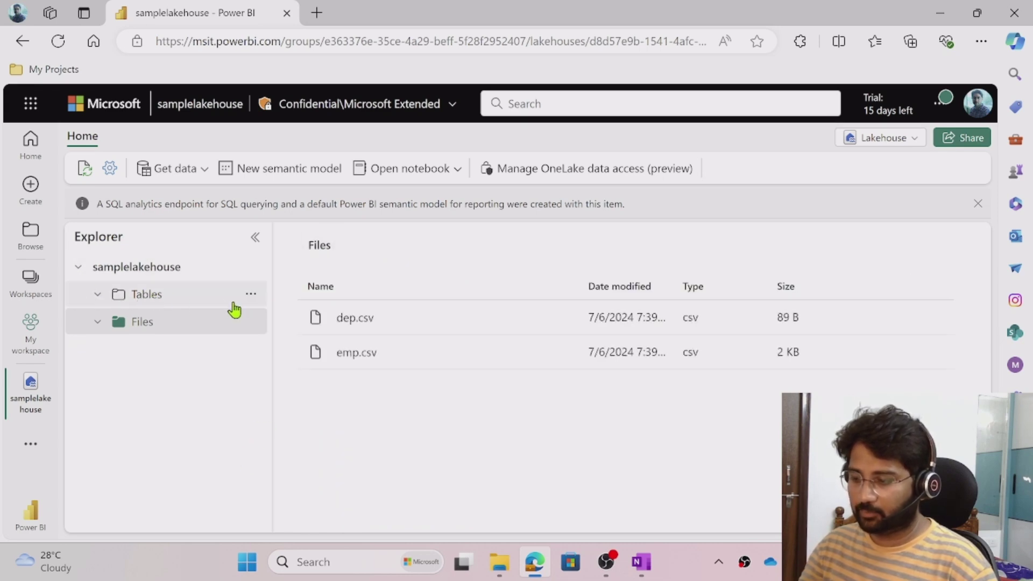
Step: Annotate the Tables folder and circle the two CSV files in the list
{"action": "key", "text": "ctrl+2"}
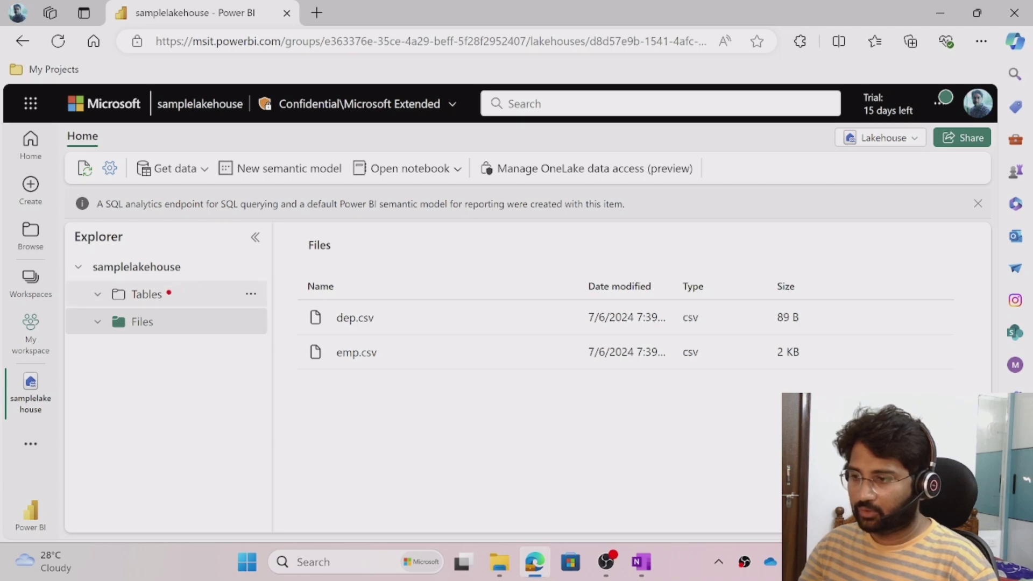
{"action": "left_click_drag", "start_coordinate": [169, 293], "coordinate": [203, 278]}
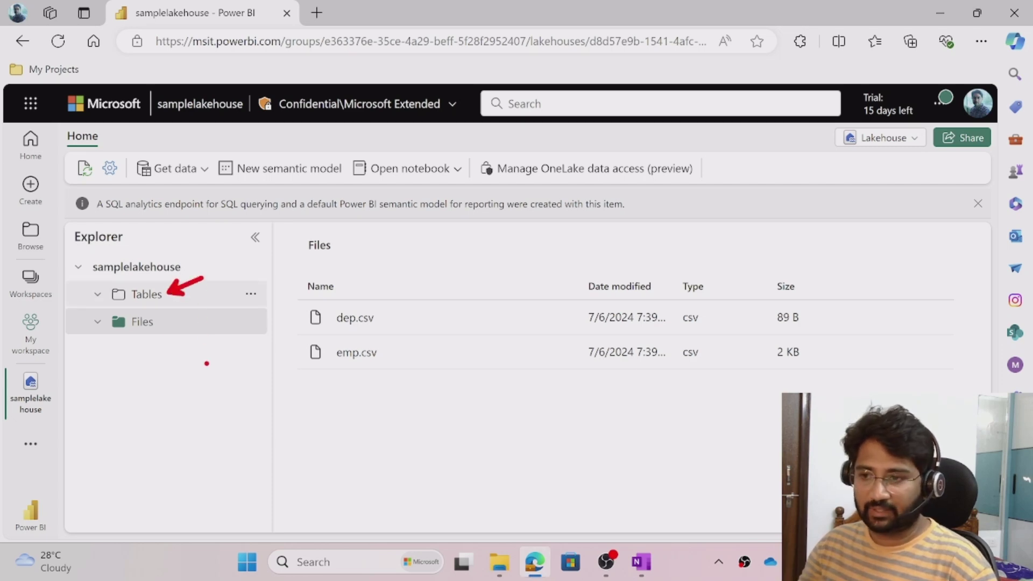
{"action": "mouse_move", "coordinate": [355, 300]}
{"action": "left_mouse_down"}
{"action": "mouse_move", "coordinate": [311, 295]}
{"action": "mouse_move", "coordinate": [296, 329]}
{"action": "mouse_move", "coordinate": [304, 378]}
{"action": "mouse_move", "coordinate": [357, 391]}
{"action": "mouse_move", "coordinate": [399, 324]}
{"action": "mouse_move", "coordinate": [359, 294]}
{"action": "left_mouse_up"}
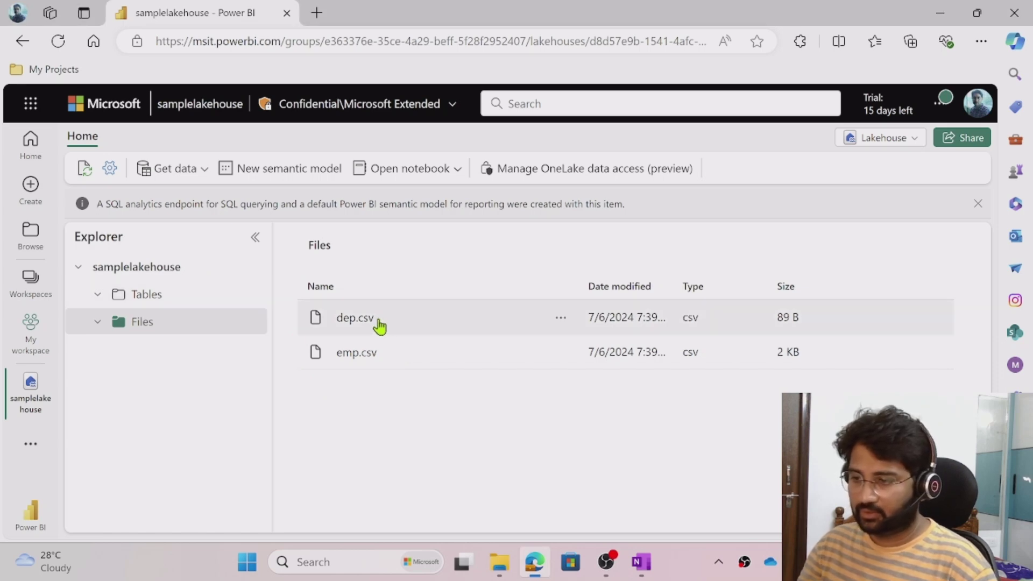
Step: Load dep.csv into a new table dep using the header row and comma separator
{"action": "right_click", "coordinate": [357, 323]}
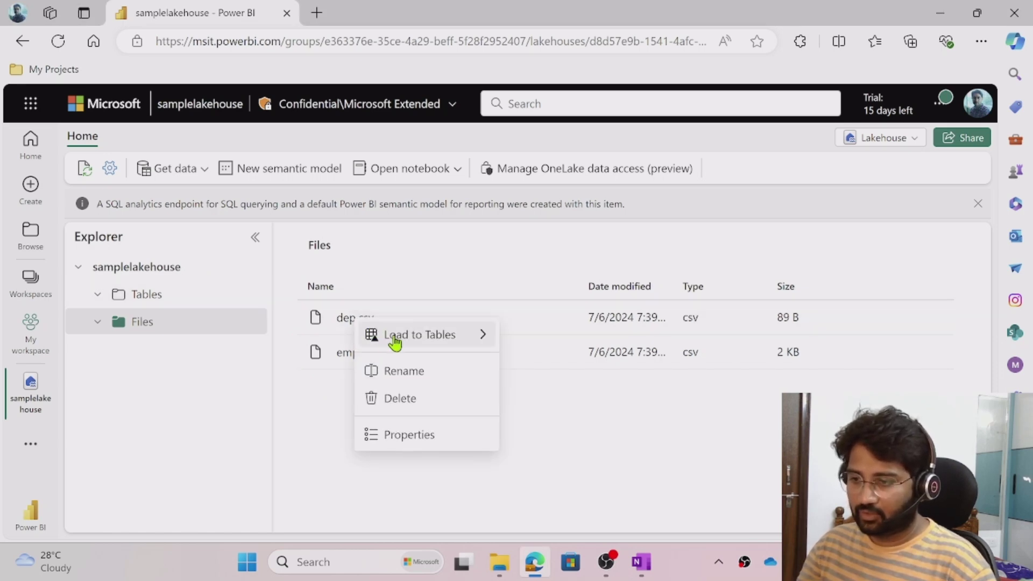
{"action": "mouse_move", "coordinate": [392, 339]}
{"action": "left_click", "coordinate": [528, 340]}
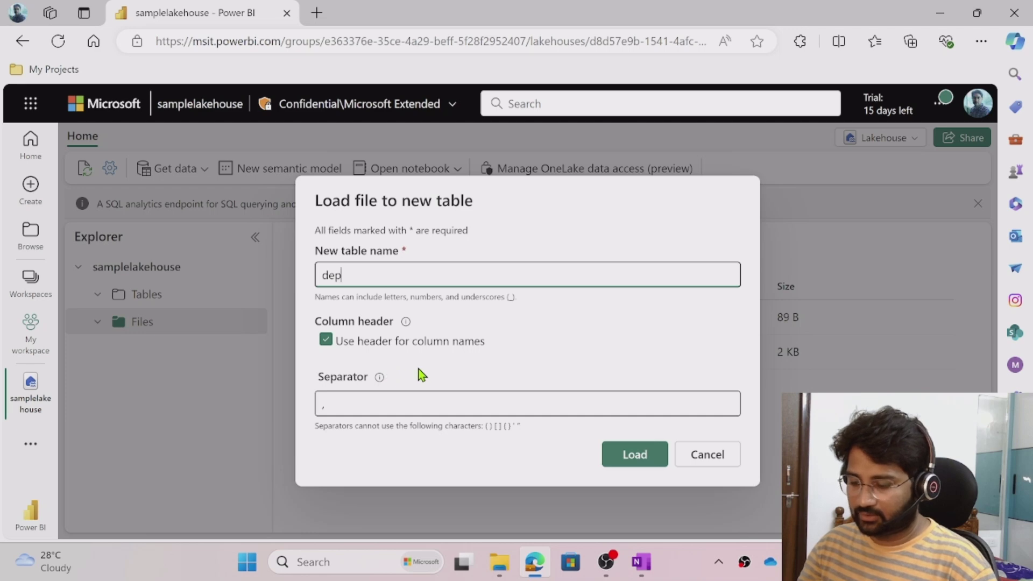
{"action": "left_click_drag", "start_coordinate": [490, 340], "coordinate": [583, 323]}
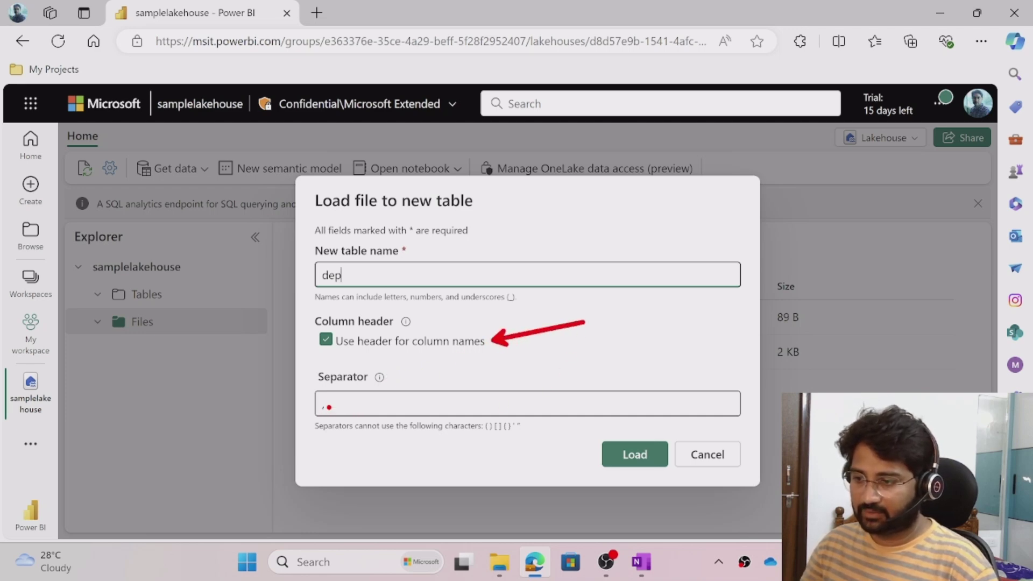
{"action": "left_click_drag", "start_coordinate": [329, 407], "coordinate": [358, 406]}
{"action": "key", "text": "Escape"}
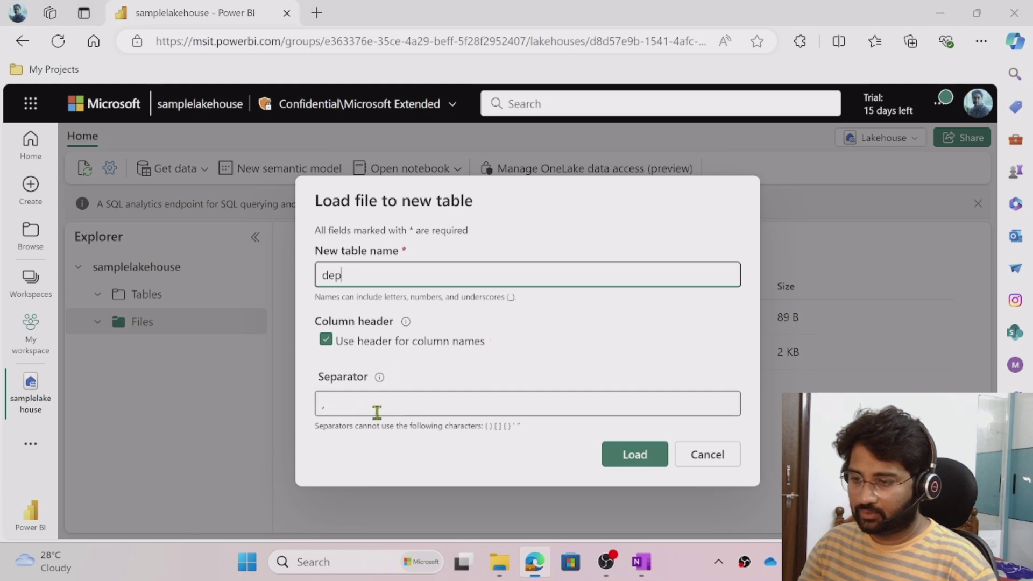
{"action": "left_click", "coordinate": [624, 455]}
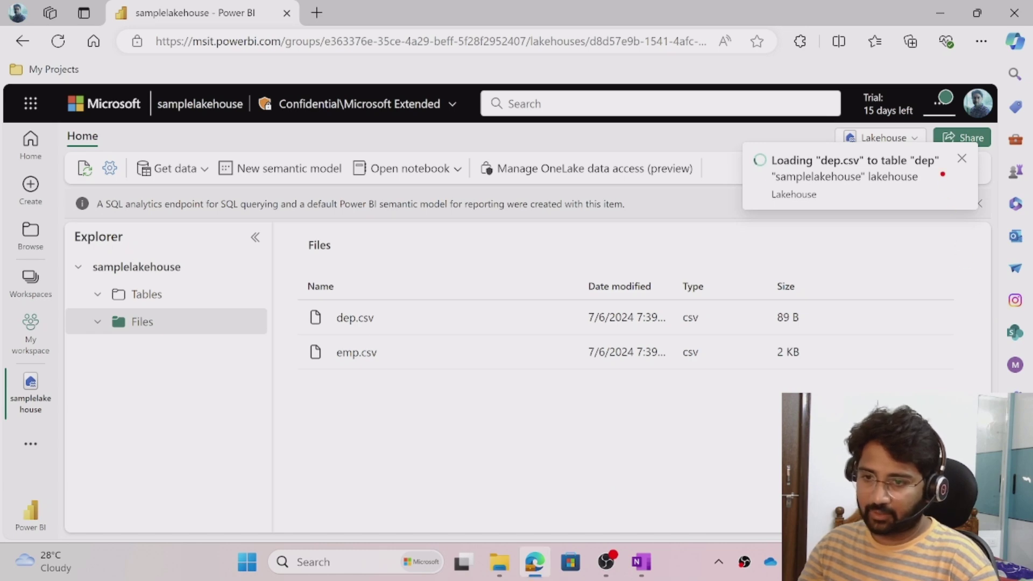
{"action": "left_click_drag", "start_coordinate": [942, 173], "coordinate": [951, 232]}
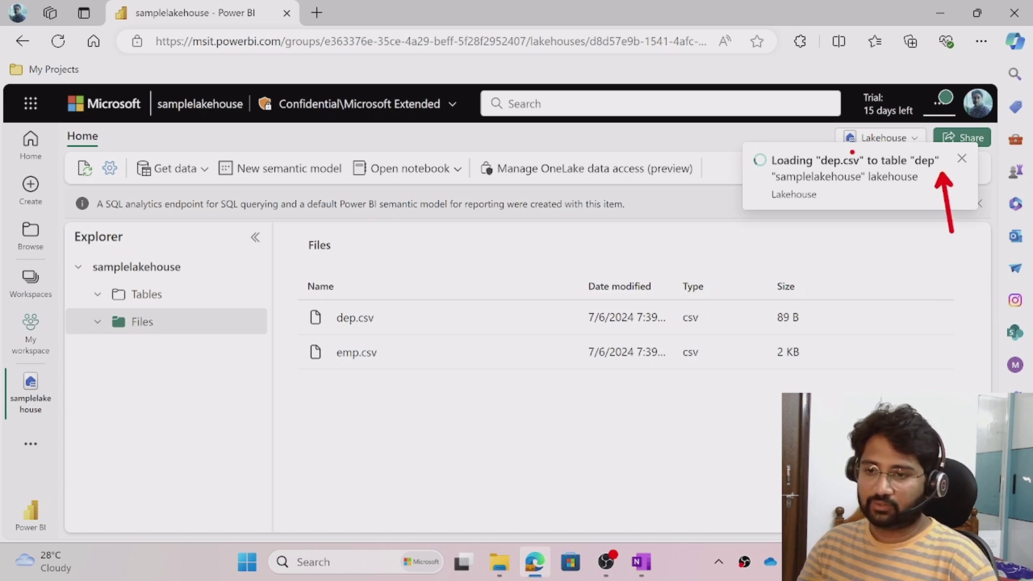
{"action": "left_click_drag", "start_coordinate": [847, 152], "coordinate": [854, 111]}
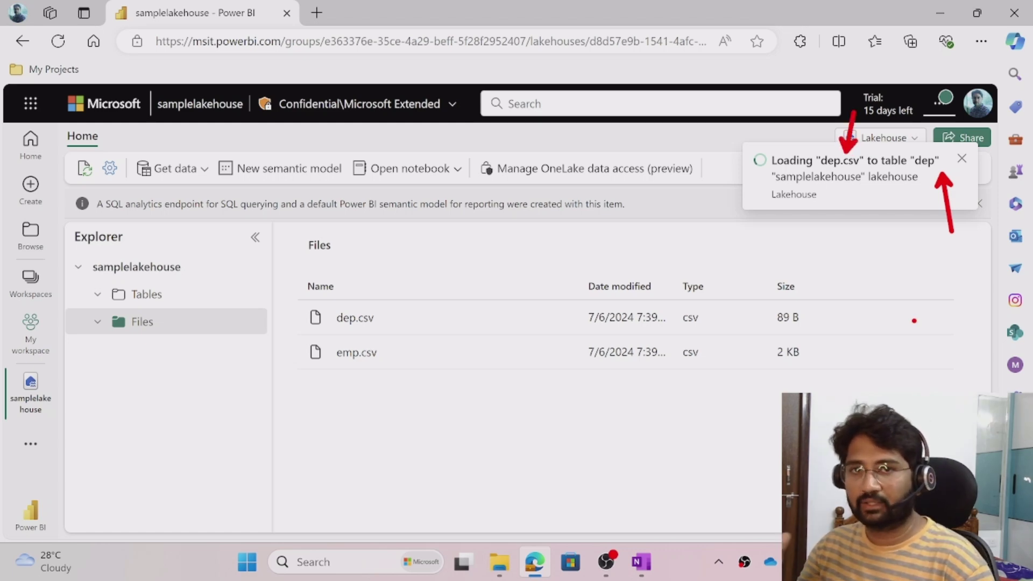
{"action": "key", "text": "Escape"}
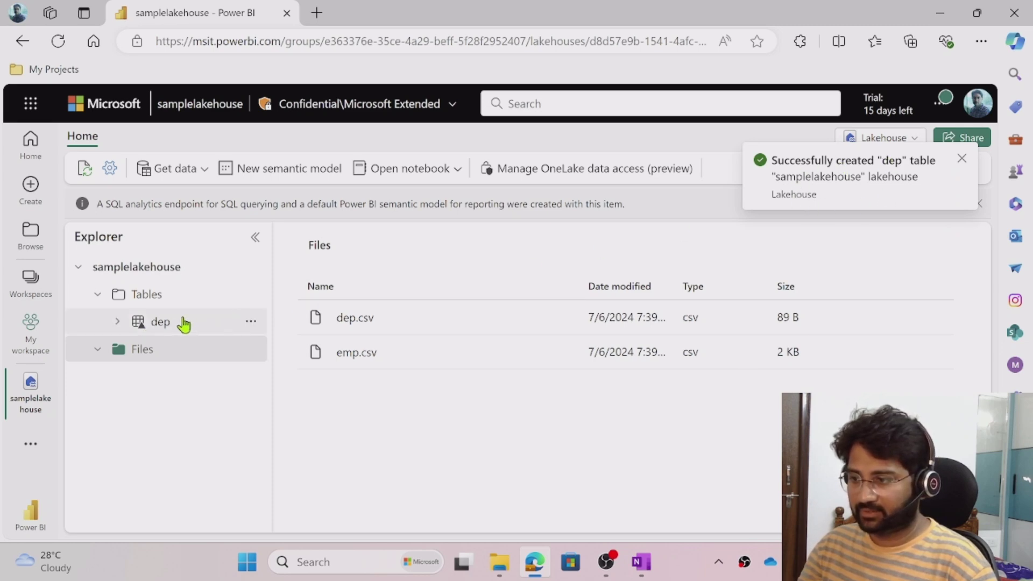
Step: Load emp.csv into a new emp table and preview its id, name, salary and depid columns
{"action": "right_click", "coordinate": [408, 357]}
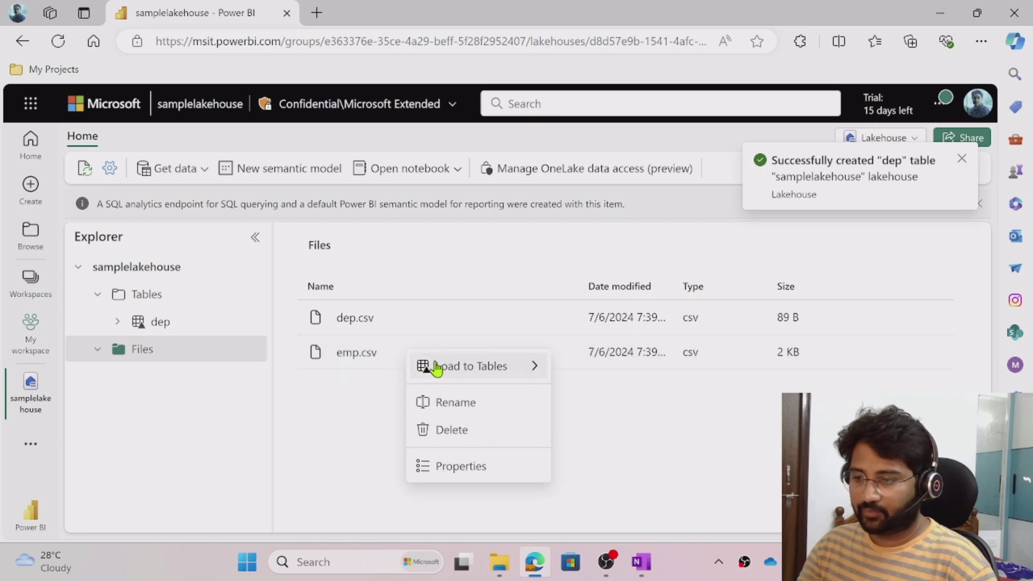
{"action": "mouse_move", "coordinate": [437, 370]}
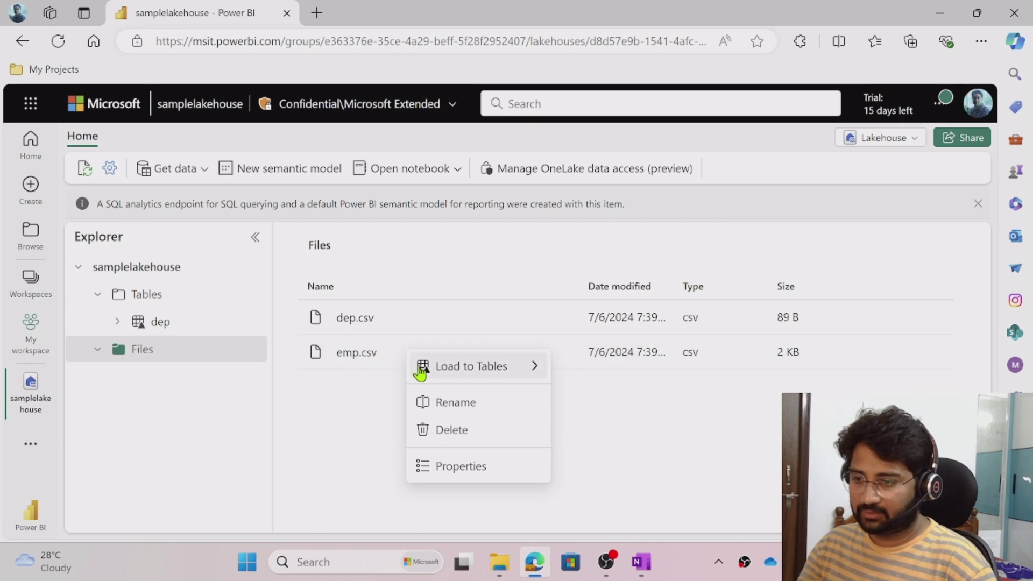
{"action": "left_click", "coordinate": [587, 368]}
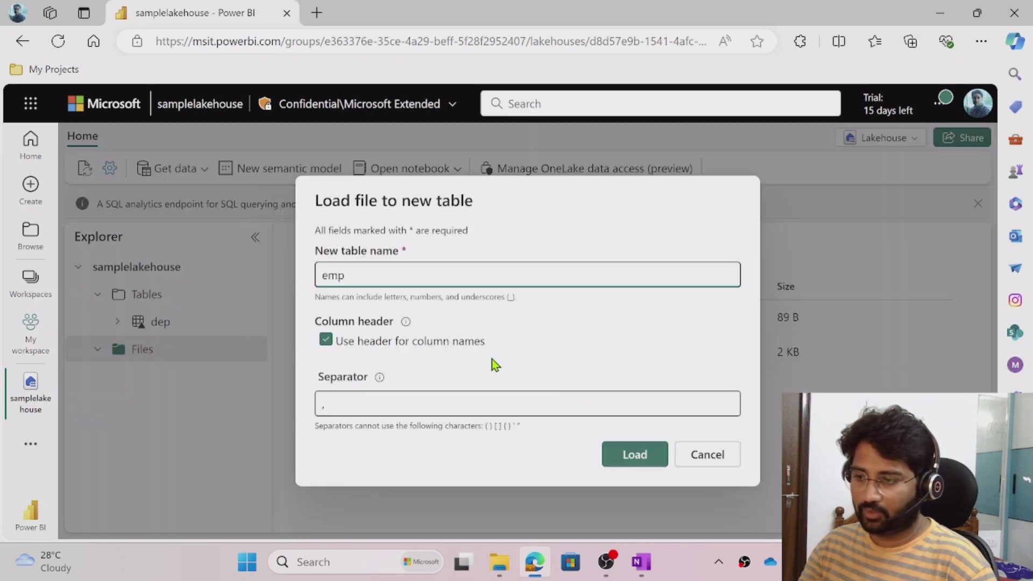
{"action": "left_click", "coordinate": [640, 457]}
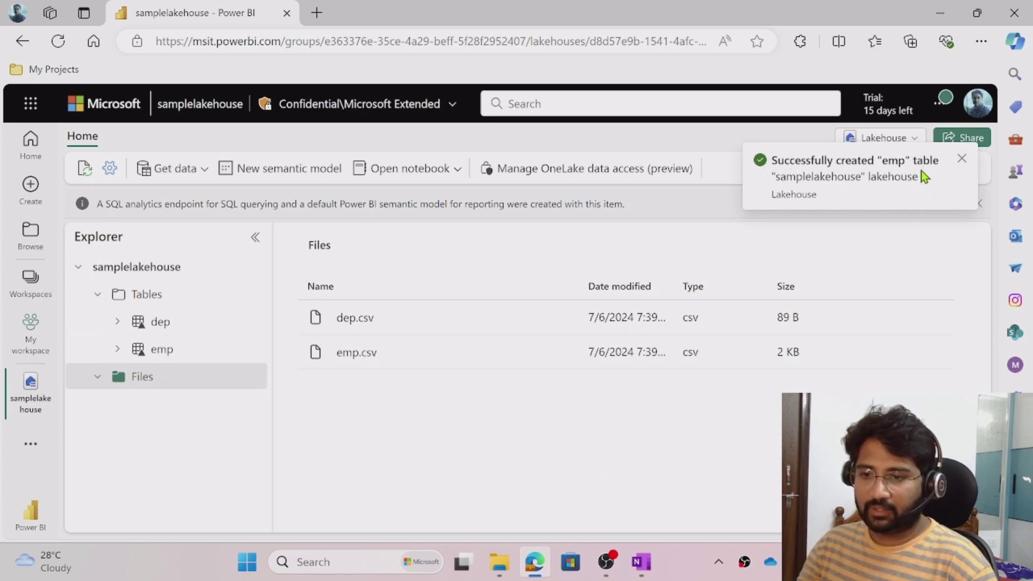
{"action": "left_click", "coordinate": [181, 358]}
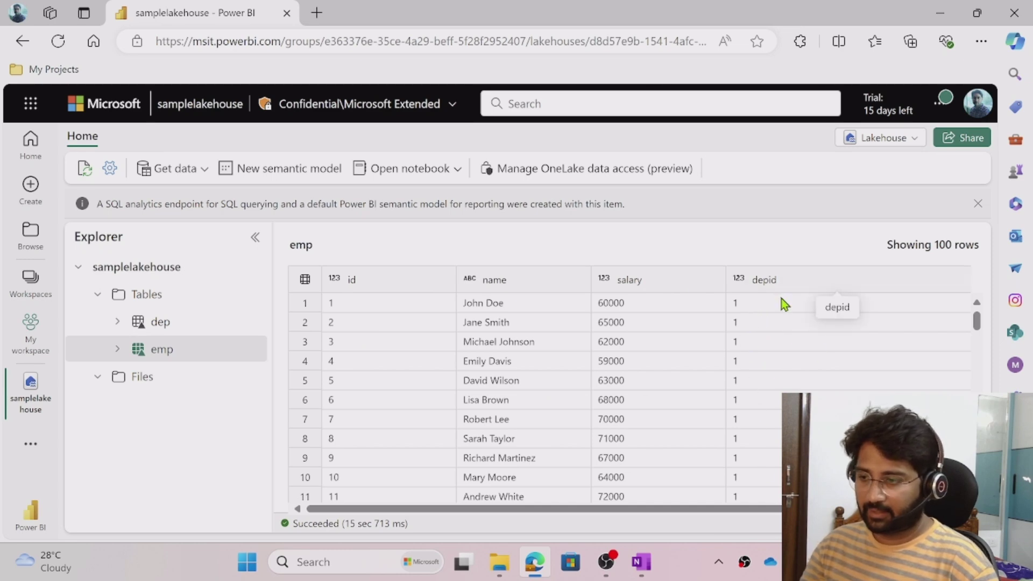
Step: Preview the dep and emp tables, then bring up the Lakehouse view dropdown
{"action": "left_click", "coordinate": [171, 327]}
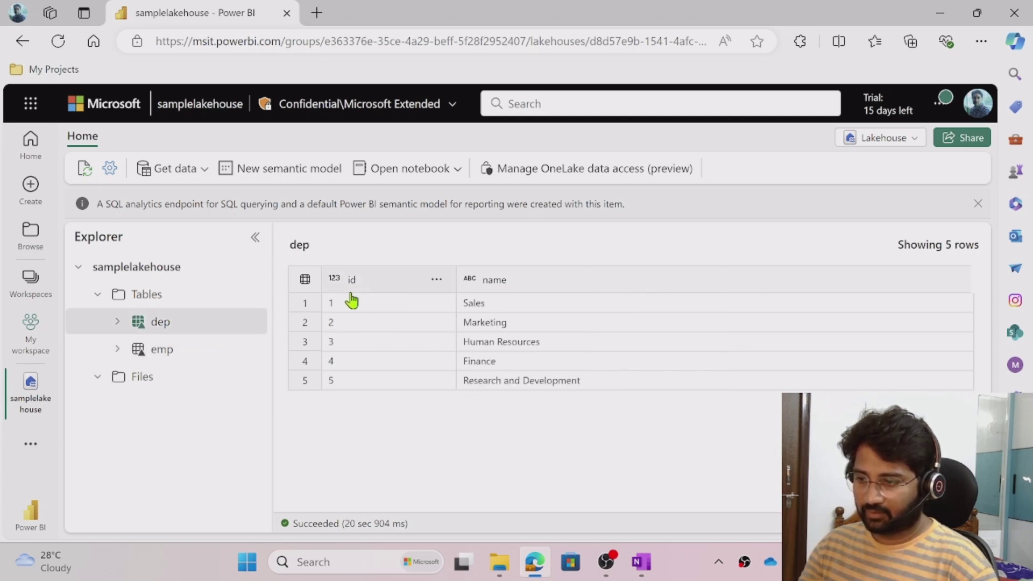
{"action": "left_click", "coordinate": [173, 350]}
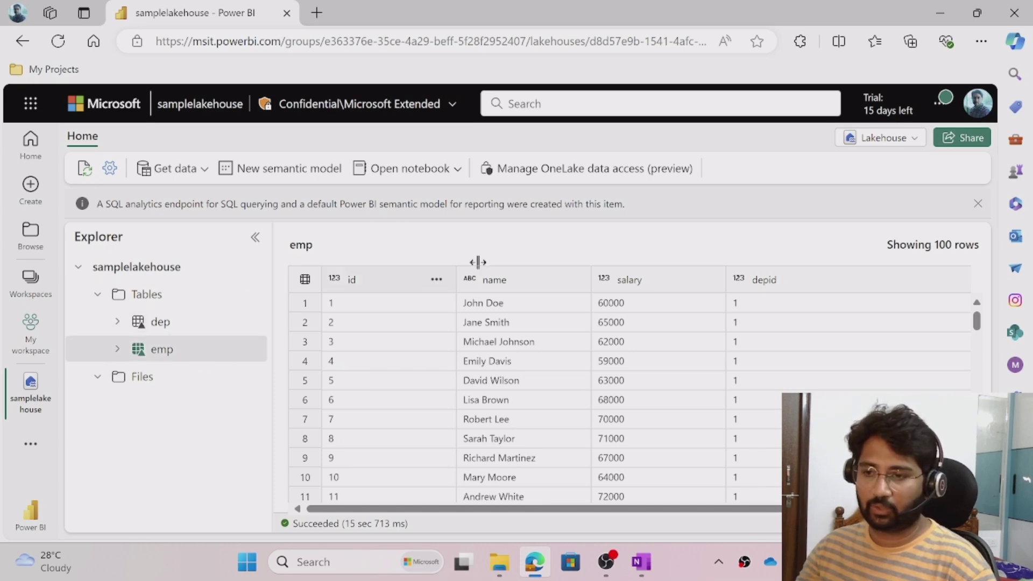
{"action": "left_click", "coordinate": [882, 139]}
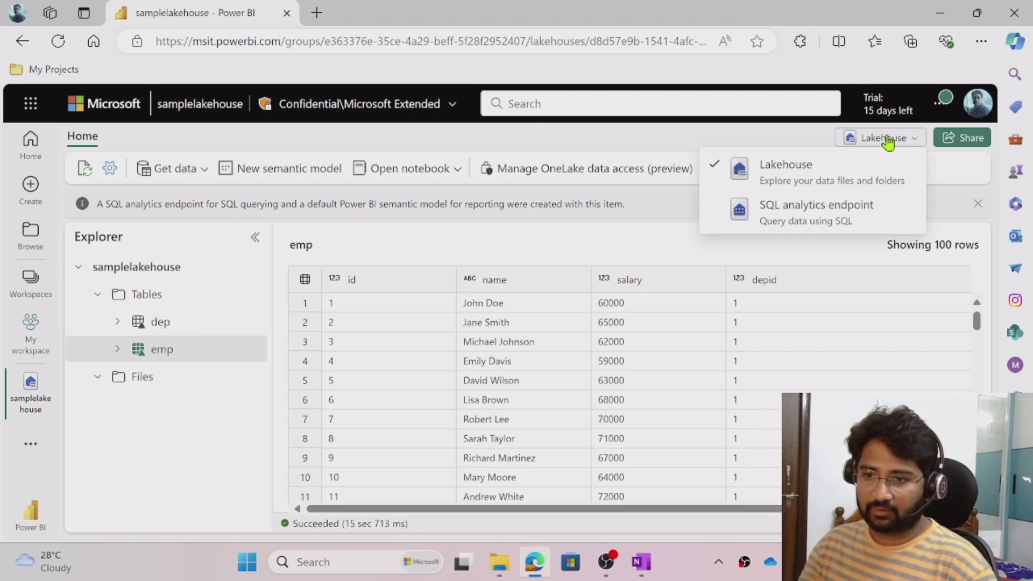
Step: Switch to the SQL analytics endpoint and show the Model diagram of dep and emp
{"action": "left_click", "coordinate": [818, 220]}
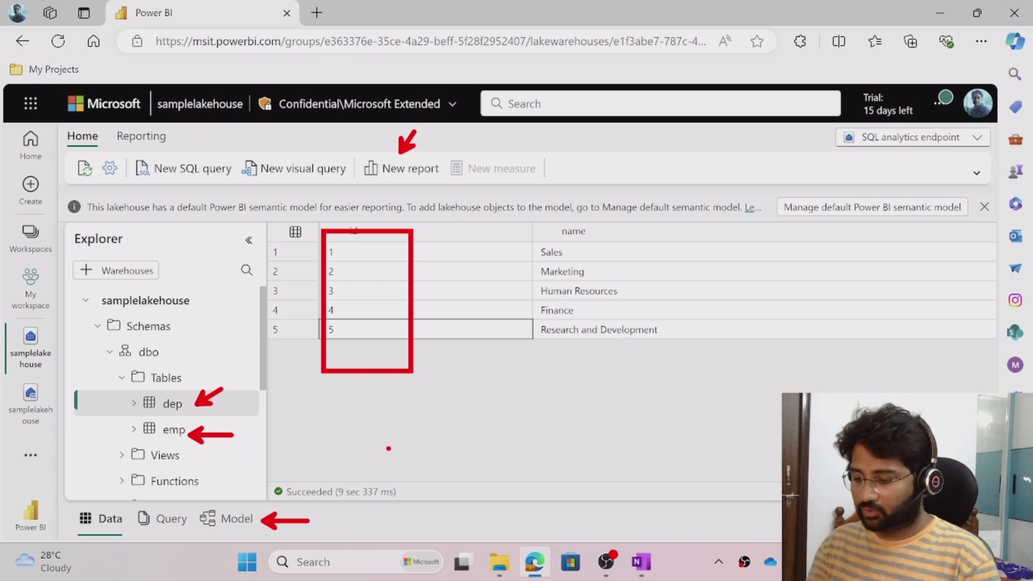
{"action": "key", "text": "Escape"}
{"action": "left_click", "coordinate": [224, 521]}
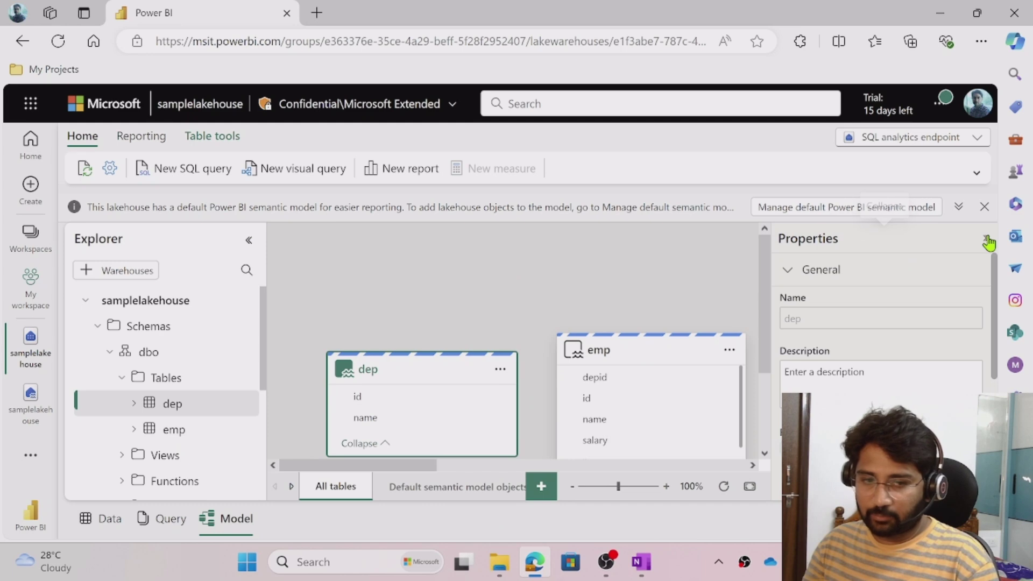
Step: Collapse the Properties pane and start a relationship from emp's depid to dep's id
{"action": "left_click", "coordinate": [987, 239]}
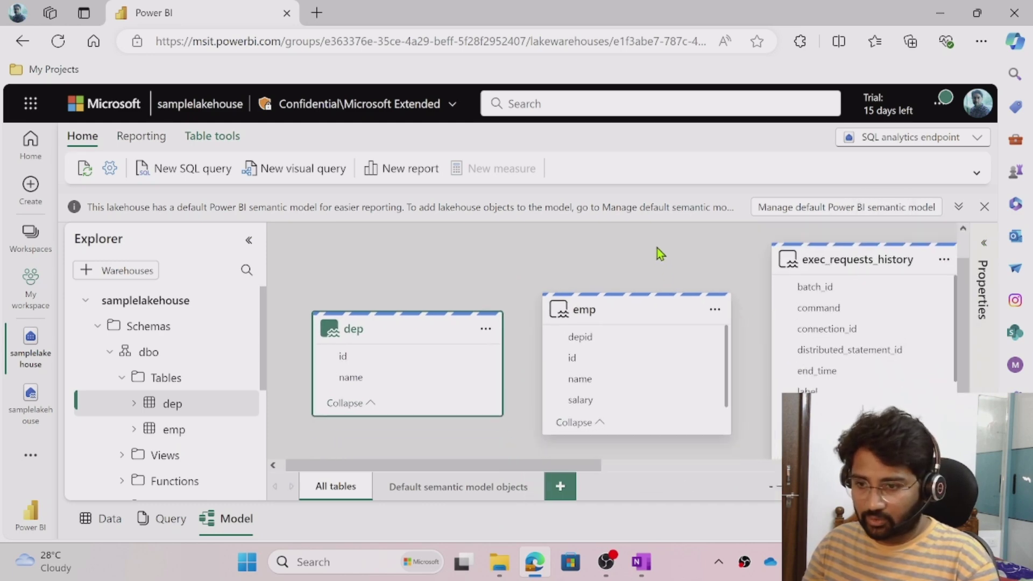
{"action": "left_click_drag", "start_coordinate": [657, 248], "coordinate": [680, 179]}
{"action": "left_click", "coordinate": [706, 238]}
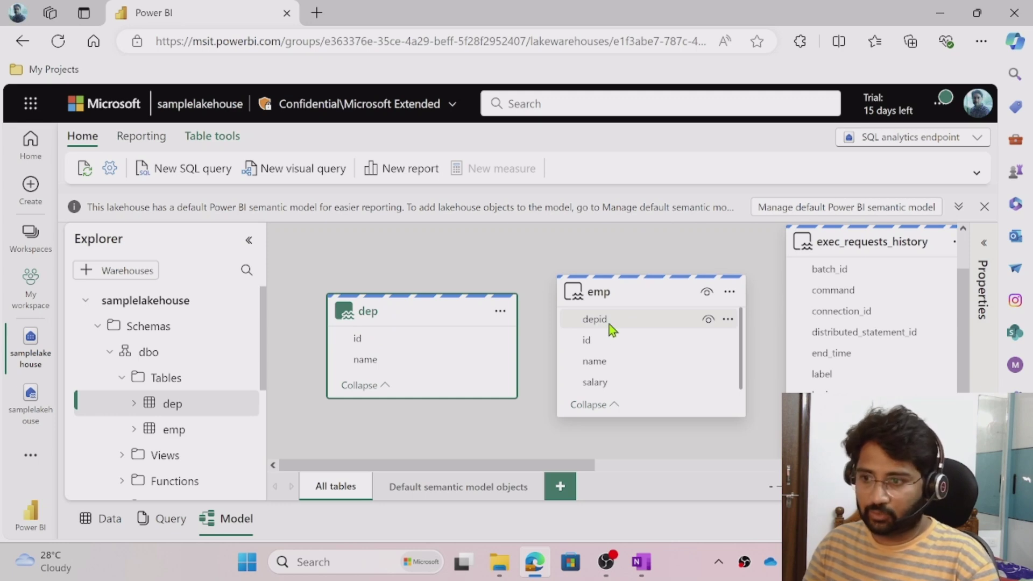
{"action": "left_click_drag", "start_coordinate": [609, 324], "coordinate": [402, 341]}
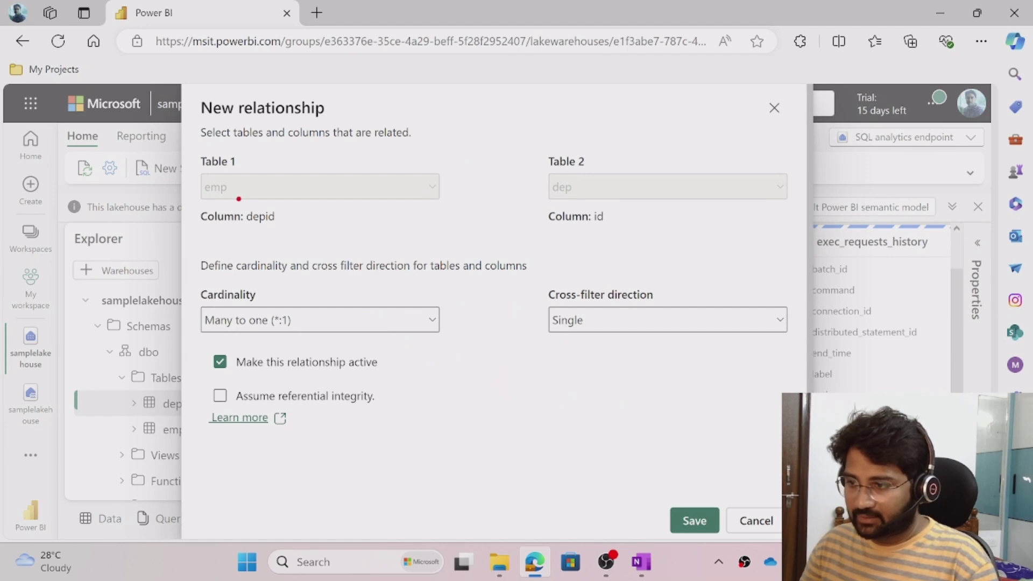
Step: Save the many-to-one emp depid to dep id relationship with Assume referential integrity ticked
{"action": "left_click_drag", "start_coordinate": [277, 218], "coordinate": [333, 226]}
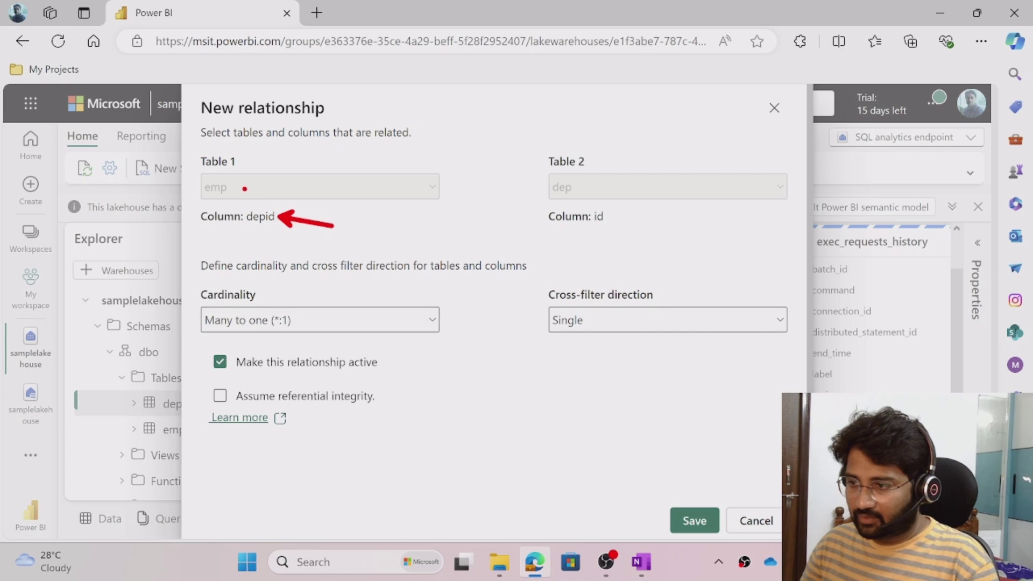
{"action": "left_click_drag", "start_coordinate": [244, 189], "coordinate": [284, 178]}
{"action": "left_click_drag", "start_coordinate": [613, 215], "coordinate": [650, 220]}
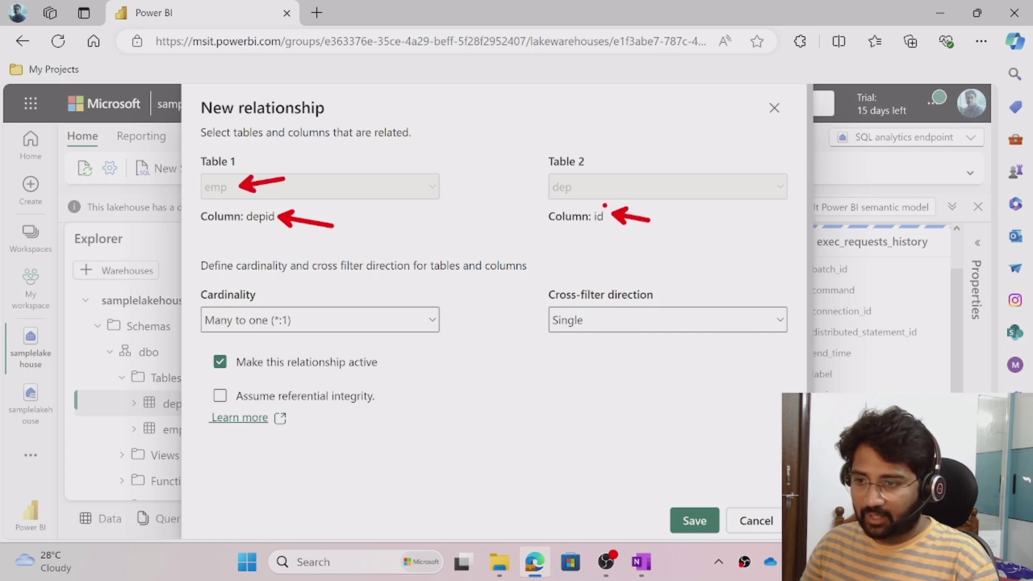
{"action": "left_click_drag", "start_coordinate": [589, 188], "coordinate": [627, 178]}
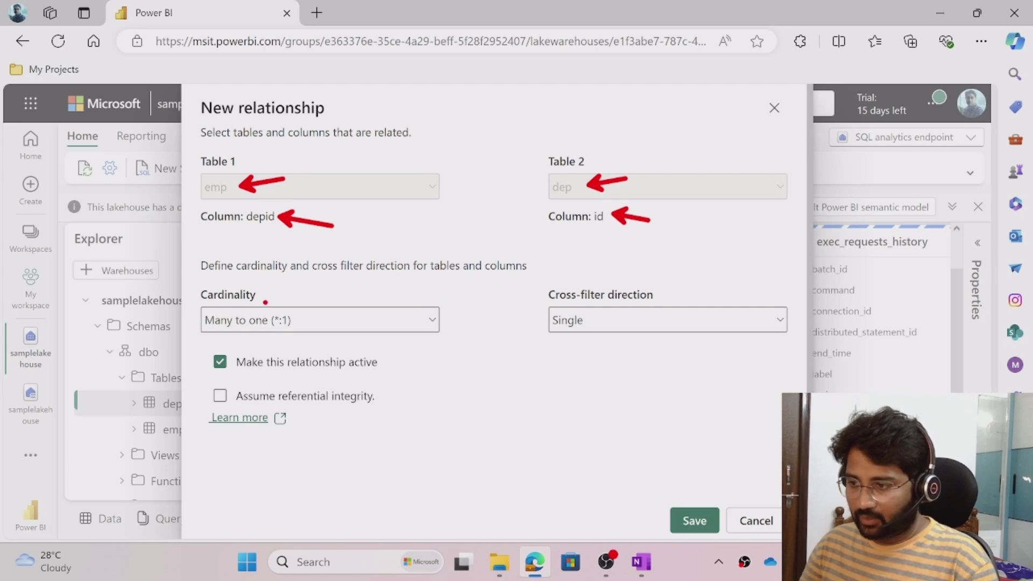
{"action": "mouse_move", "coordinate": [254, 277]}
{"action": "left_mouse_down"}
{"action": "mouse_move", "coordinate": [196, 278]}
{"action": "mouse_move", "coordinate": [198, 340]}
{"action": "mouse_move", "coordinate": [246, 355]}
{"action": "mouse_move", "coordinate": [342, 355]}
{"action": "mouse_move", "coordinate": [352, 323]}
{"action": "mouse_move", "coordinate": [314, 288]}
{"action": "mouse_move", "coordinate": [261, 279]}
{"action": "left_mouse_up"}
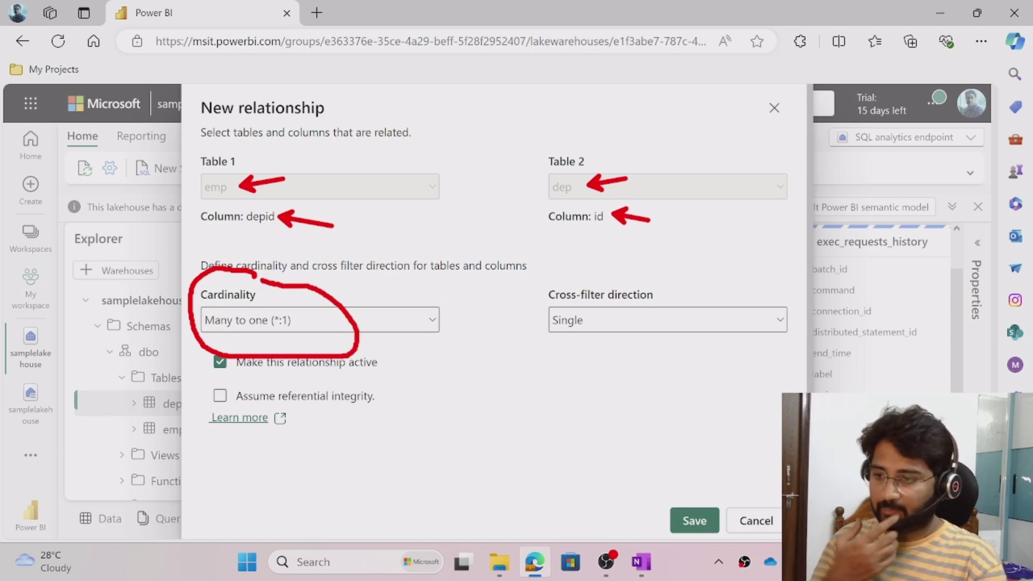
{"action": "mouse_move", "coordinate": [608, 280]}
{"action": "left_mouse_down"}
{"action": "mouse_move", "coordinate": [541, 272]}
{"action": "mouse_move", "coordinate": [502, 343]}
{"action": "mouse_move", "coordinate": [550, 401]}
{"action": "mouse_move", "coordinate": [591, 335]}
{"action": "mouse_move", "coordinate": [592, 274]}
{"action": "left_mouse_up"}
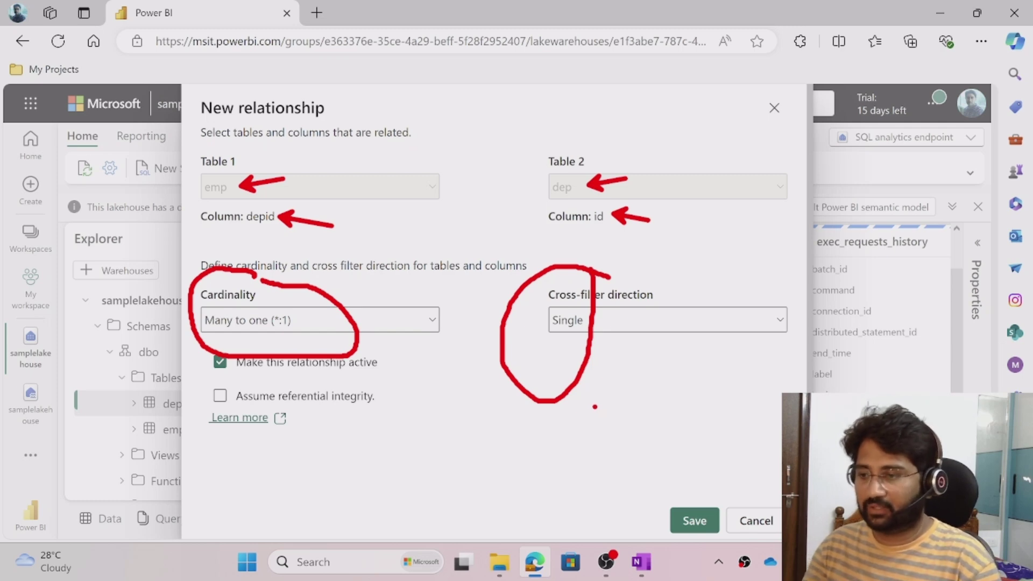
{"action": "key", "text": "Escape"}
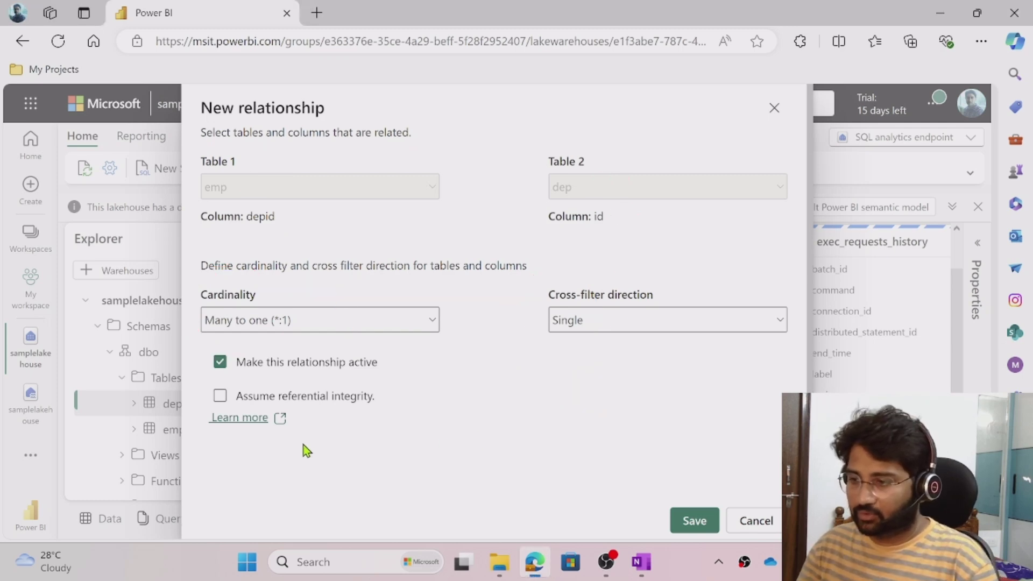
{"action": "left_click", "coordinate": [220, 399]}
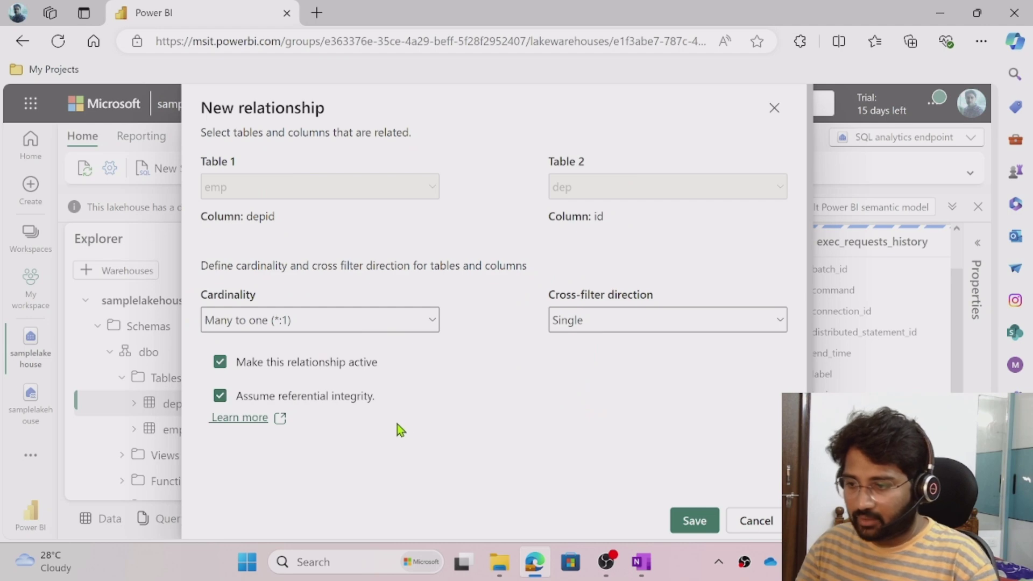
{"action": "left_click", "coordinate": [679, 521]}
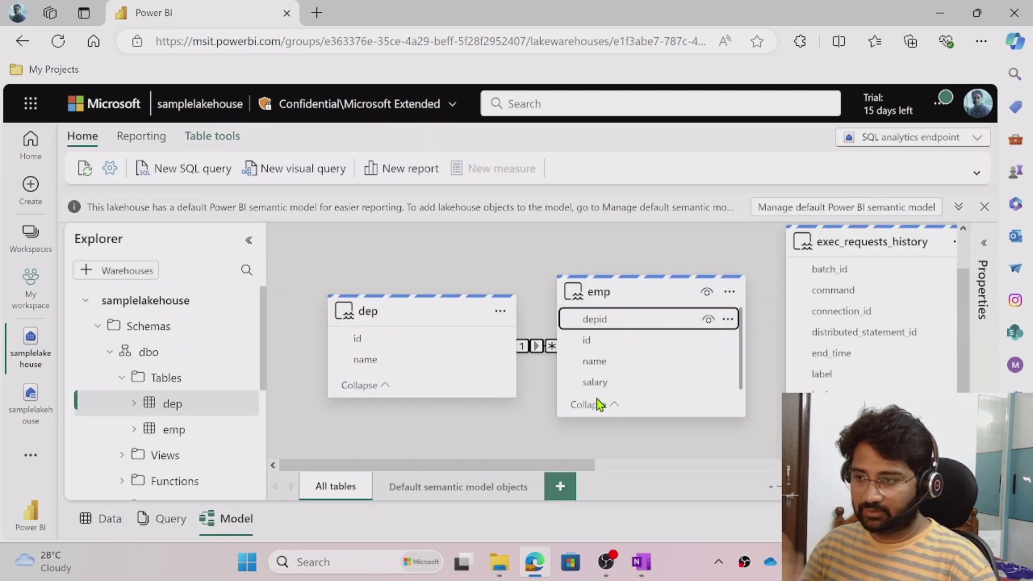
Step: Start a new report and confirm the dep and emp tables for the default semantic model
{"action": "left_click", "coordinate": [406, 177]}
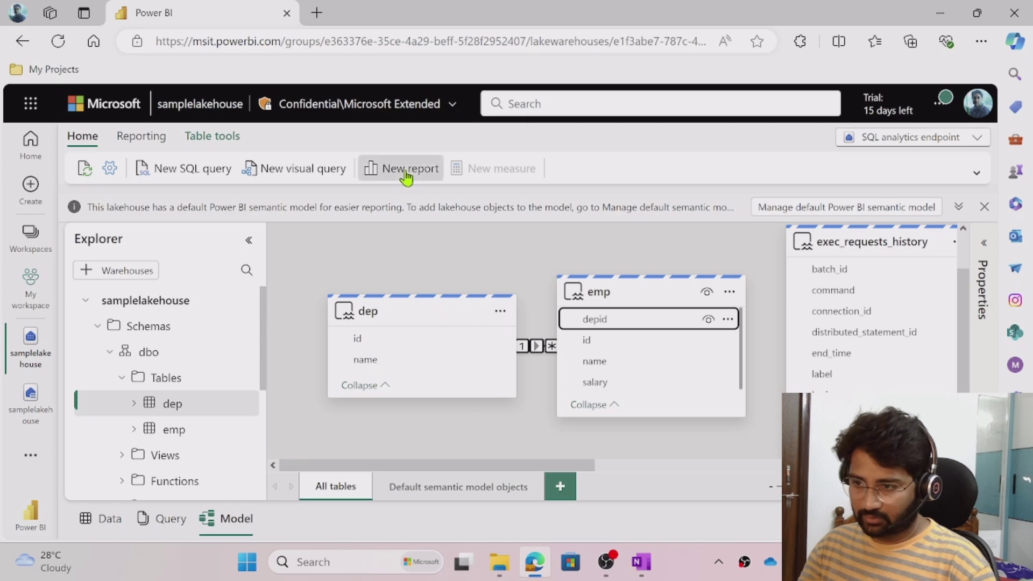
{"action": "scroll", "coordinate": [537, 321], "scroll_direction": "down", "scroll_amount": 2}
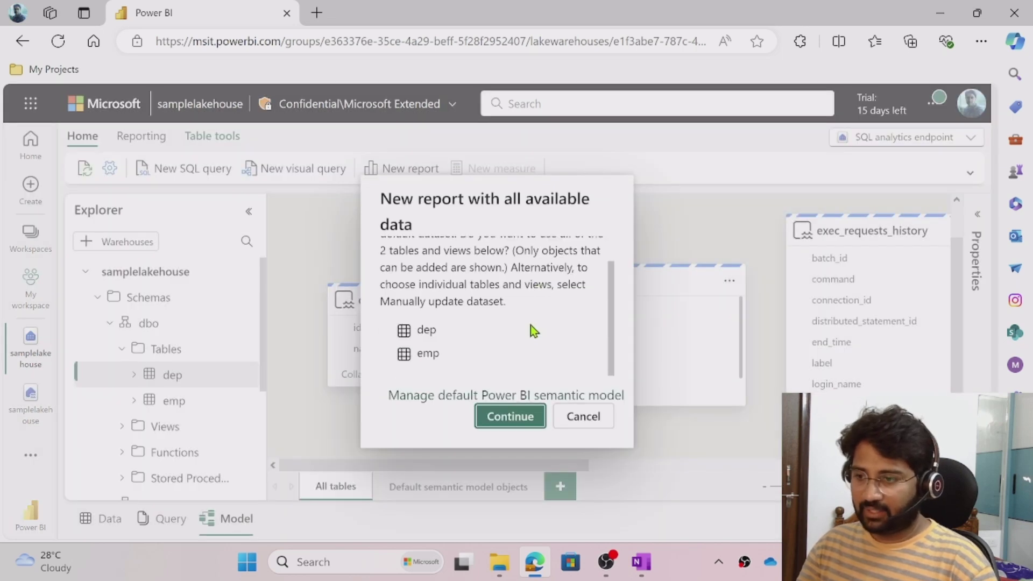
{"action": "scroll", "coordinate": [531, 328], "scroll_direction": "up", "scroll_amount": 2}
{"action": "scroll", "coordinate": [440, 347], "scroll_direction": "down", "scroll_amount": 1}
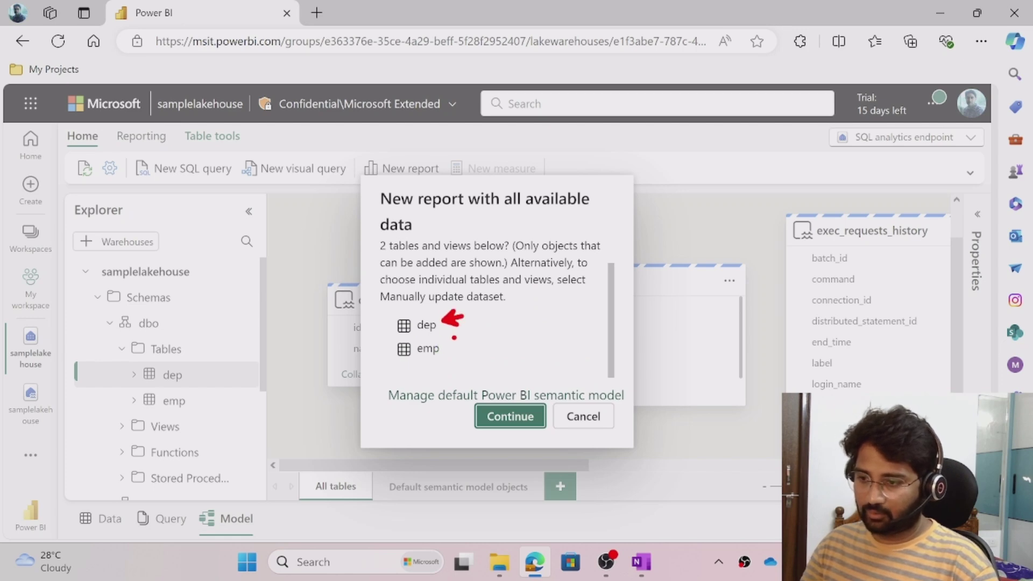
{"action": "left_click_drag", "start_coordinate": [454, 337], "coordinate": [488, 338]}
{"action": "left_click_drag", "start_coordinate": [396, 409], "coordinate": [393, 431]}
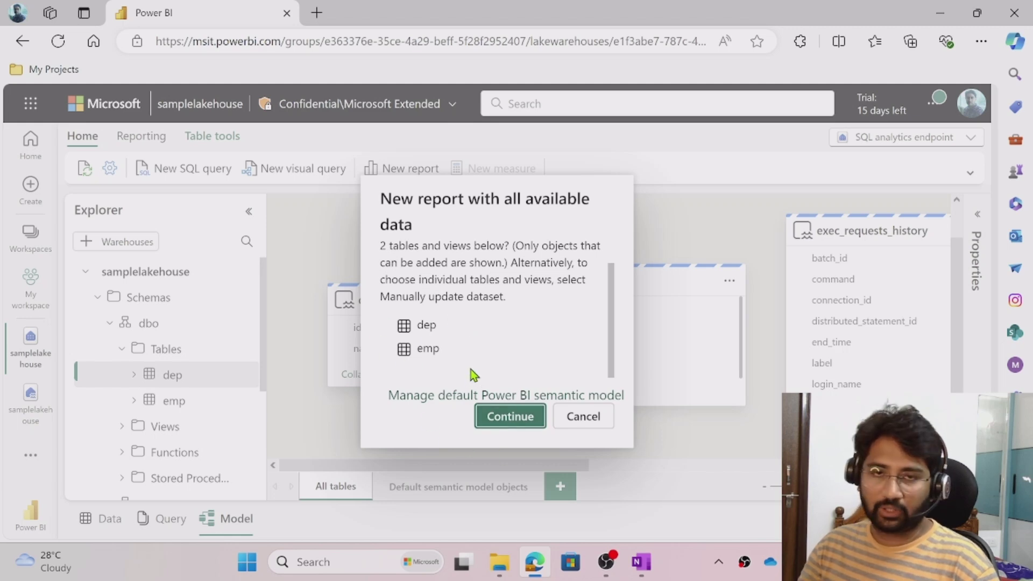
{"action": "left_click", "coordinate": [494, 415]}
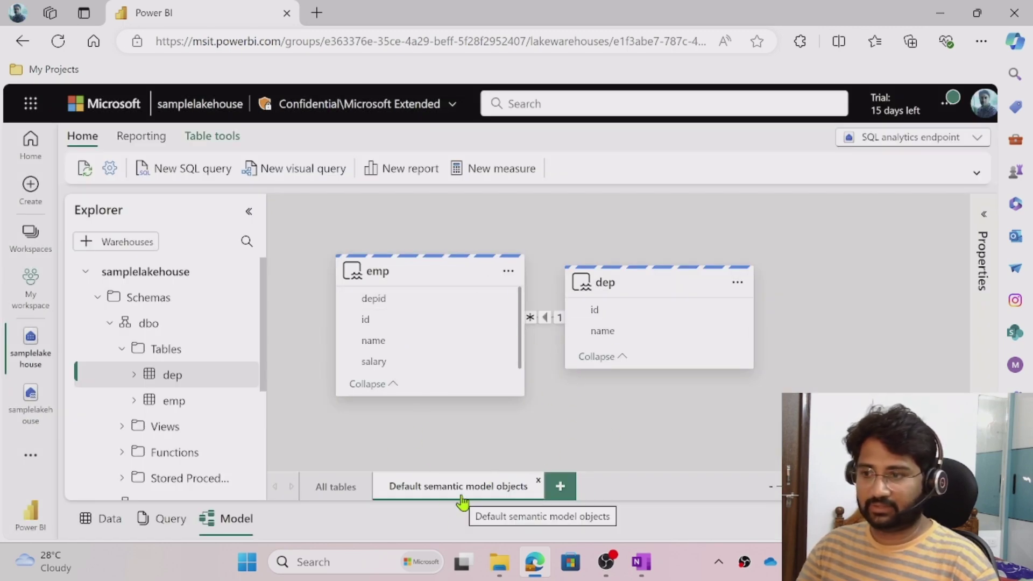
Step: Start a blank report and add a one-line, 60-point 'sample report' title text box
{"action": "left_click", "coordinate": [403, 171]}
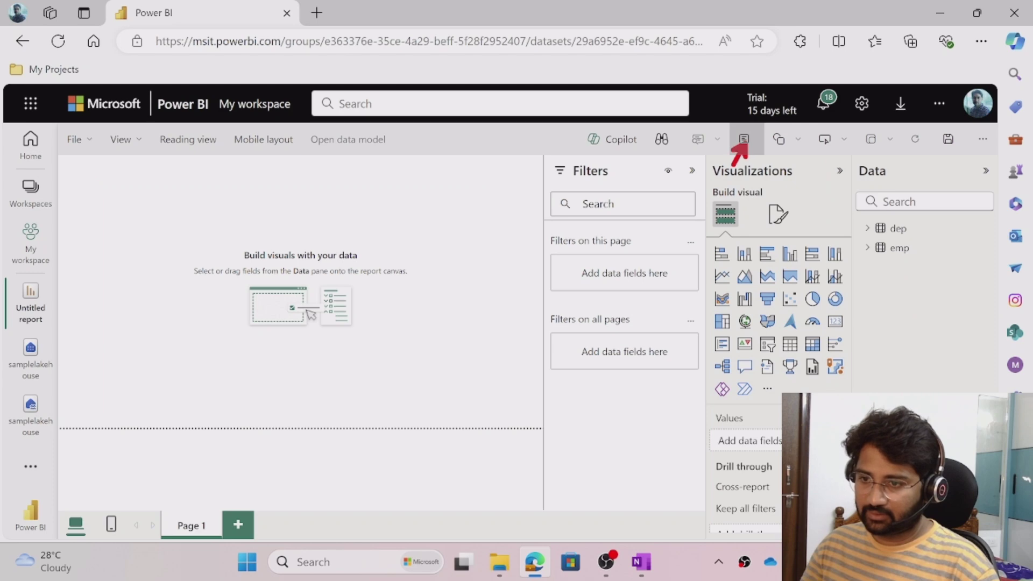
{"action": "left_click", "coordinate": [744, 141]}
{"action": "left_click", "coordinate": [140, 232]}
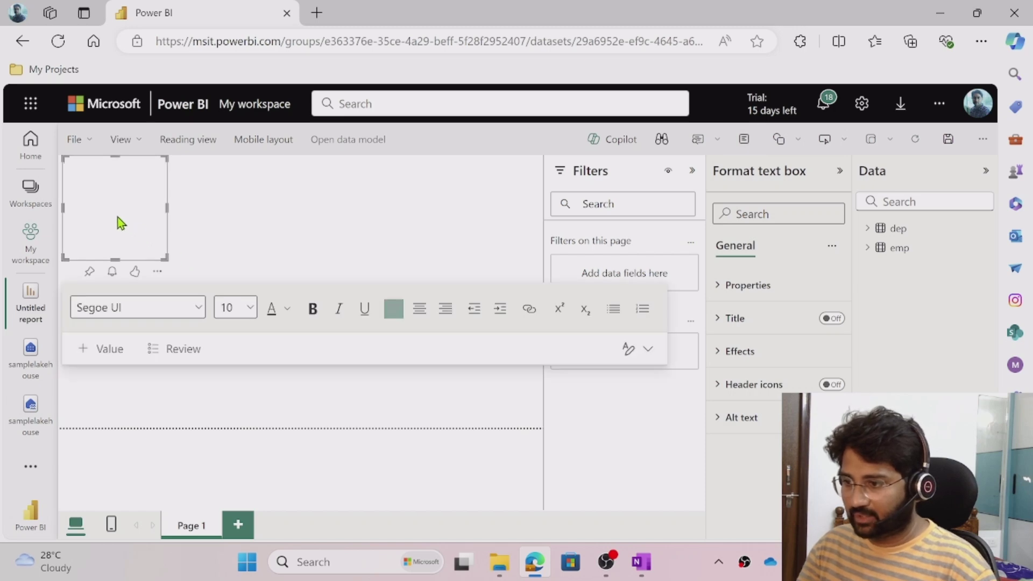
{"action": "left_click", "coordinate": [252, 308]}
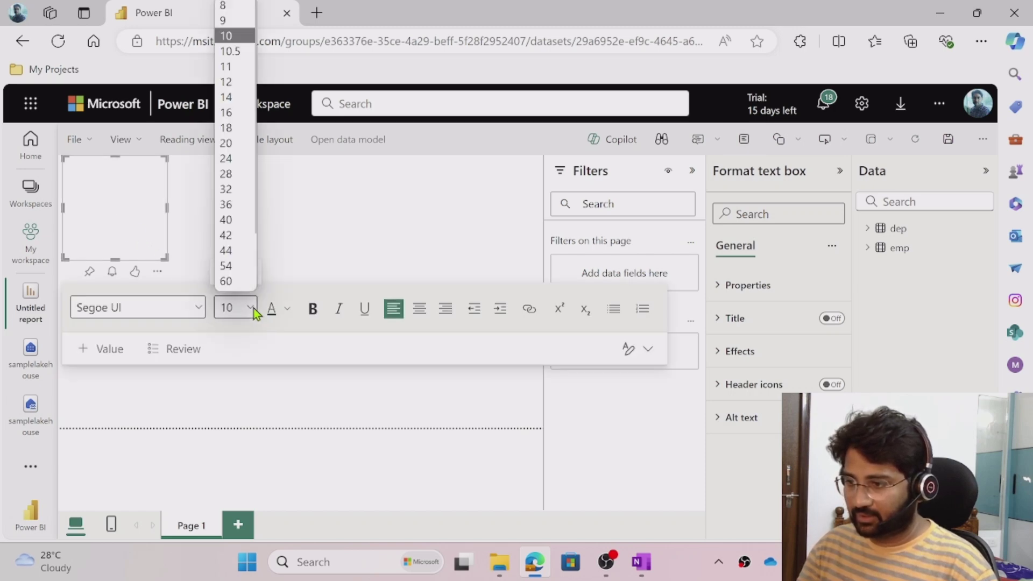
{"action": "left_click", "coordinate": [236, 270]}
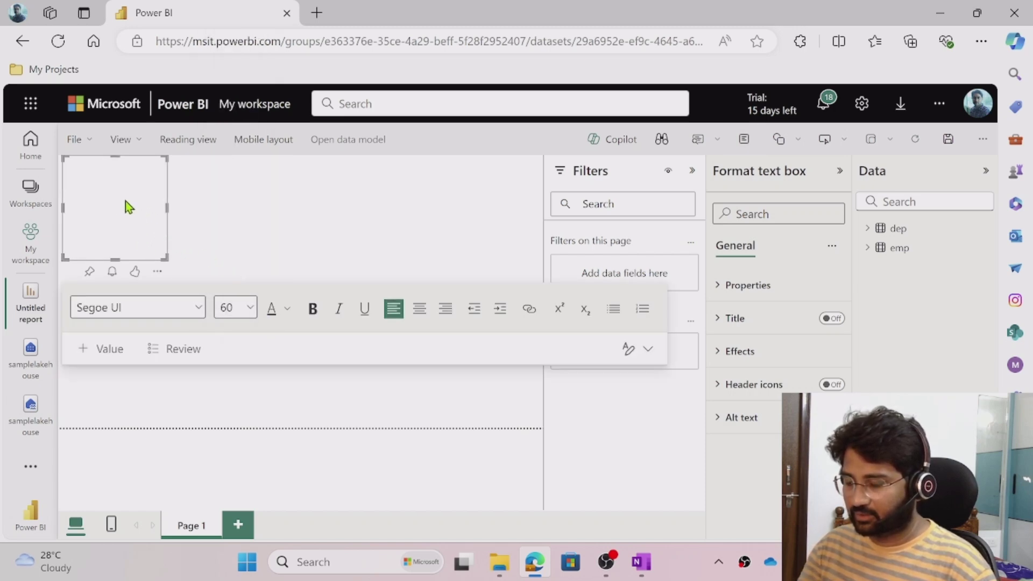
{"action": "type", "text": "sample report"}
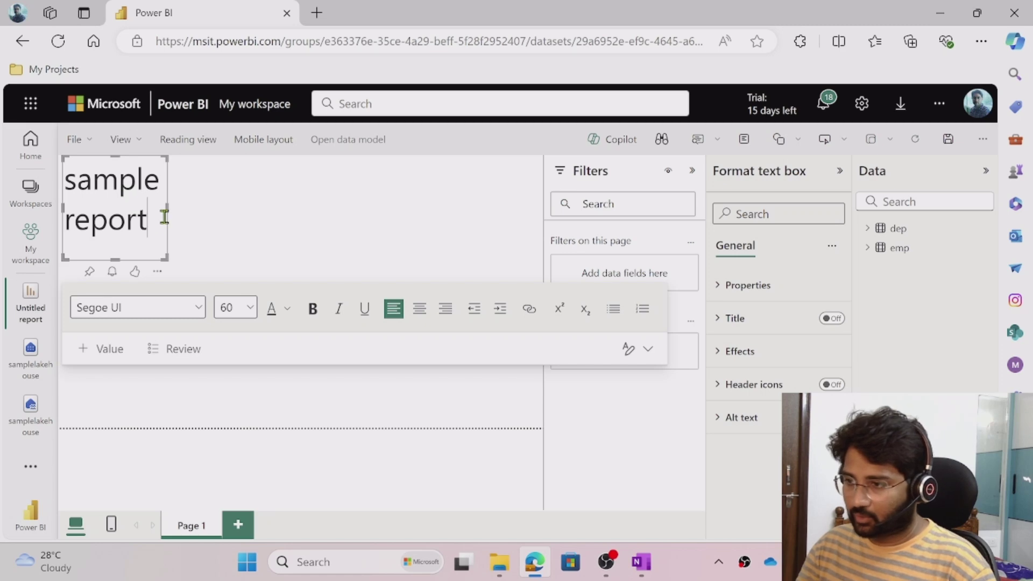
{"action": "left_click_drag", "start_coordinate": [168, 208], "coordinate": [364, 205]}
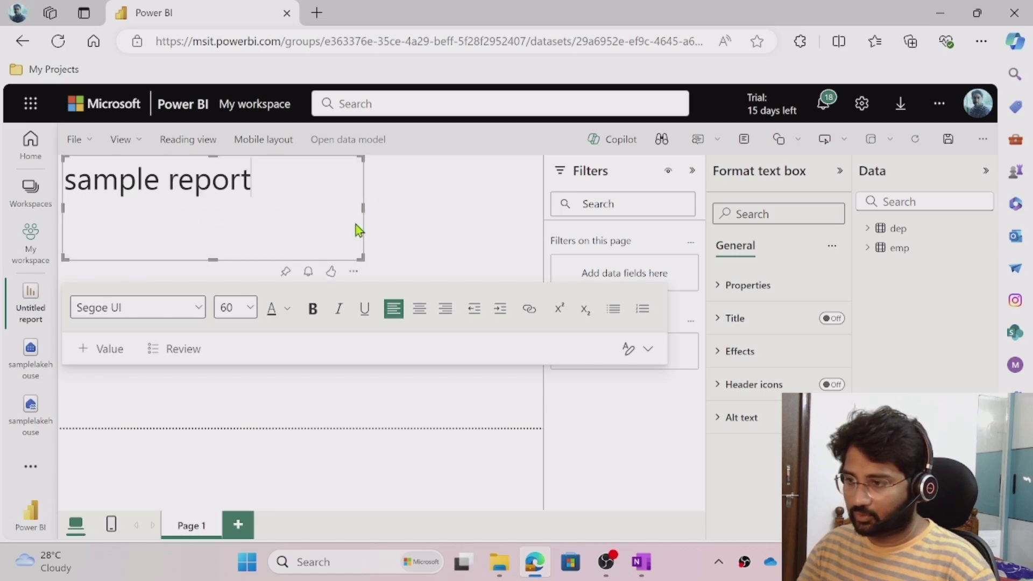
{"action": "left_click", "coordinate": [447, 413]}
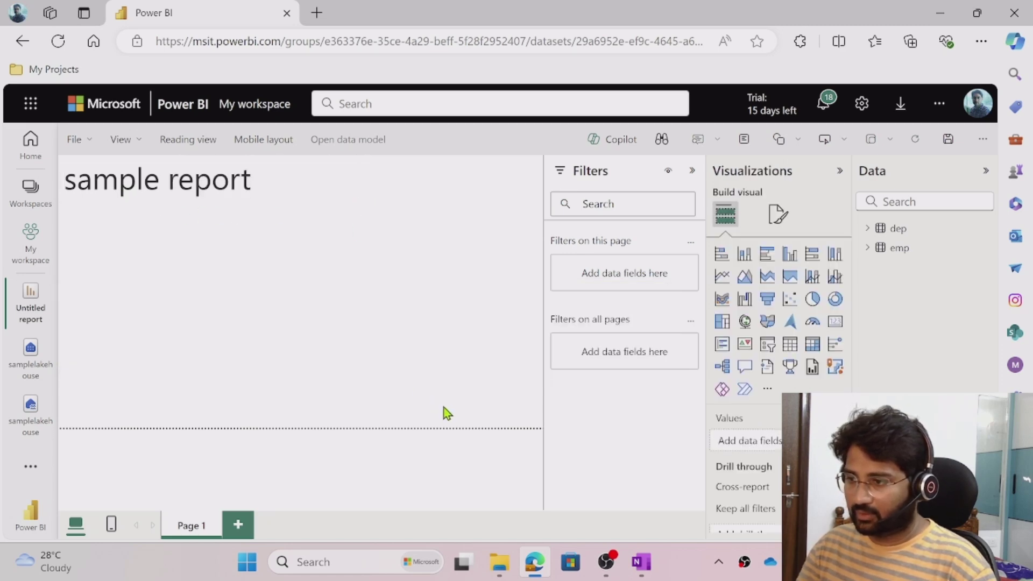
{"action": "left_click", "coordinate": [744, 254]}
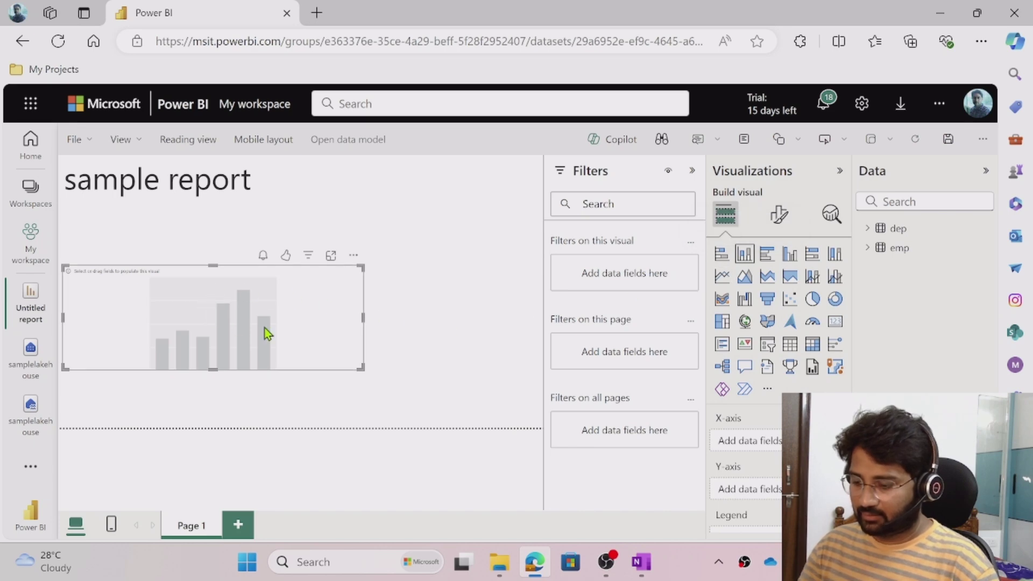
{"action": "left_click_drag", "start_coordinate": [398, 299], "coordinate": [453, 262]}
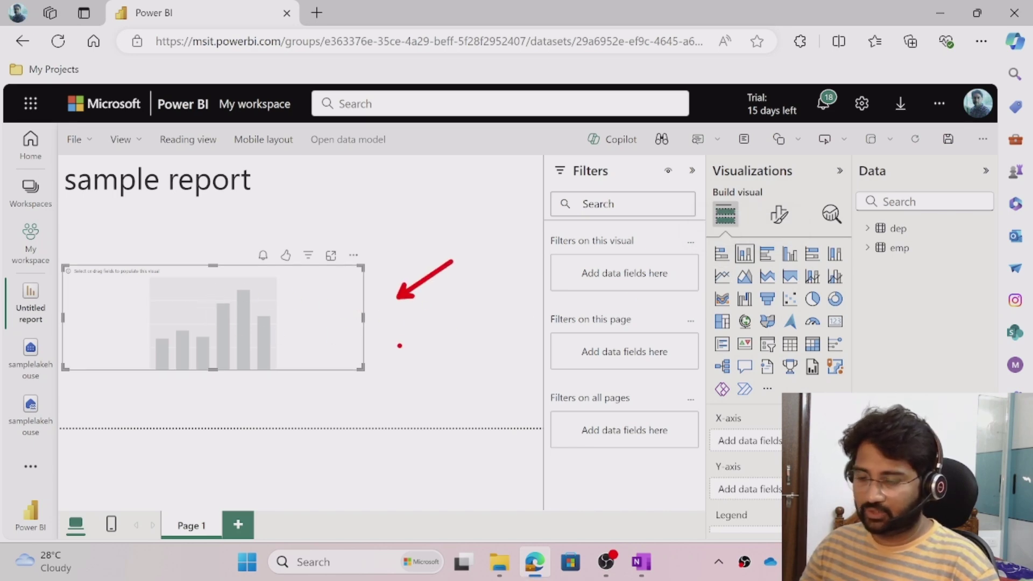
{"action": "mouse_move", "coordinate": [381, 253]}
{"action": "left_mouse_down"}
{"action": "mouse_move", "coordinate": [158, 213]}
{"action": "mouse_move", "coordinate": [121, 287]}
{"action": "mouse_move", "coordinate": [120, 358]}
{"action": "mouse_move", "coordinate": [319, 401]}
{"action": "mouse_move", "coordinate": [410, 327]}
{"action": "mouse_move", "coordinate": [364, 256]}
{"action": "left_mouse_up"}
{"action": "mouse_move", "coordinate": [710, 408]}
{"action": "left_mouse_down"}
{"action": "mouse_move", "coordinate": [700, 446]}
{"action": "mouse_move", "coordinate": [749, 454]}
{"action": "mouse_move", "coordinate": [745, 400]}
{"action": "left_mouse_up"}
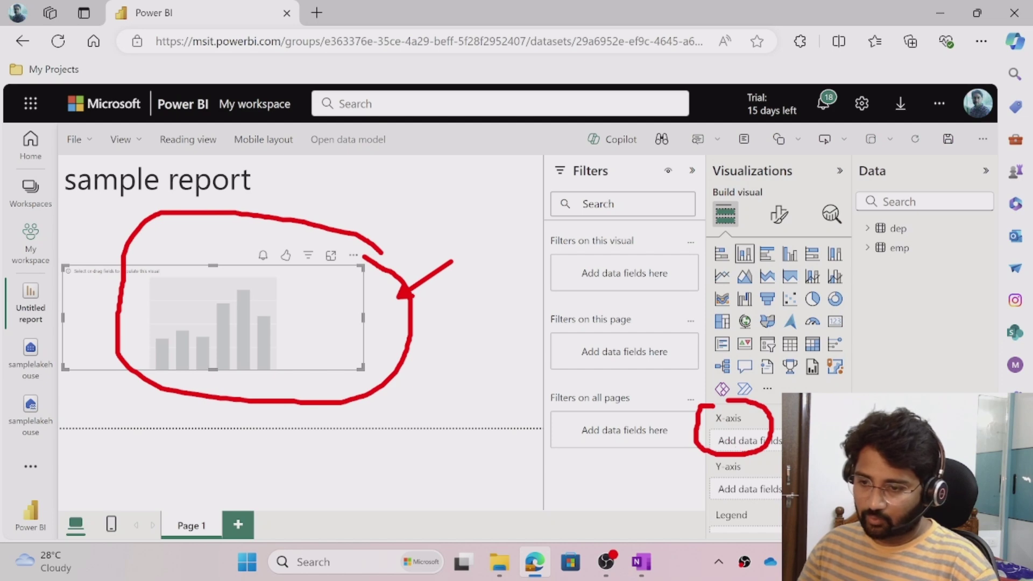
{"action": "mouse_move", "coordinate": [709, 452]}
{"action": "left_mouse_down"}
{"action": "mouse_move", "coordinate": [676, 492]}
{"action": "mouse_move", "coordinate": [759, 499]}
{"action": "mouse_move", "coordinate": [752, 458]}
{"action": "left_mouse_up"}
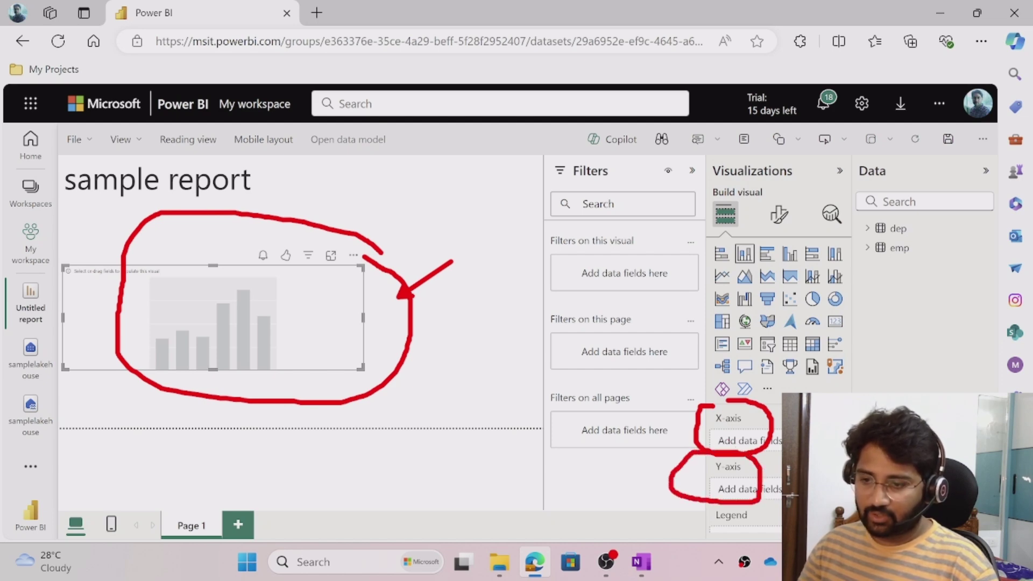
{"action": "mouse_move", "coordinate": [871, 221]}
{"action": "left_mouse_down"}
{"action": "mouse_move", "coordinate": [886, 300]}
{"action": "mouse_move", "coordinate": [919, 204]}
{"action": "mouse_move", "coordinate": [877, 210]}
{"action": "left_mouse_up"}
{"action": "key", "text": "Escape"}
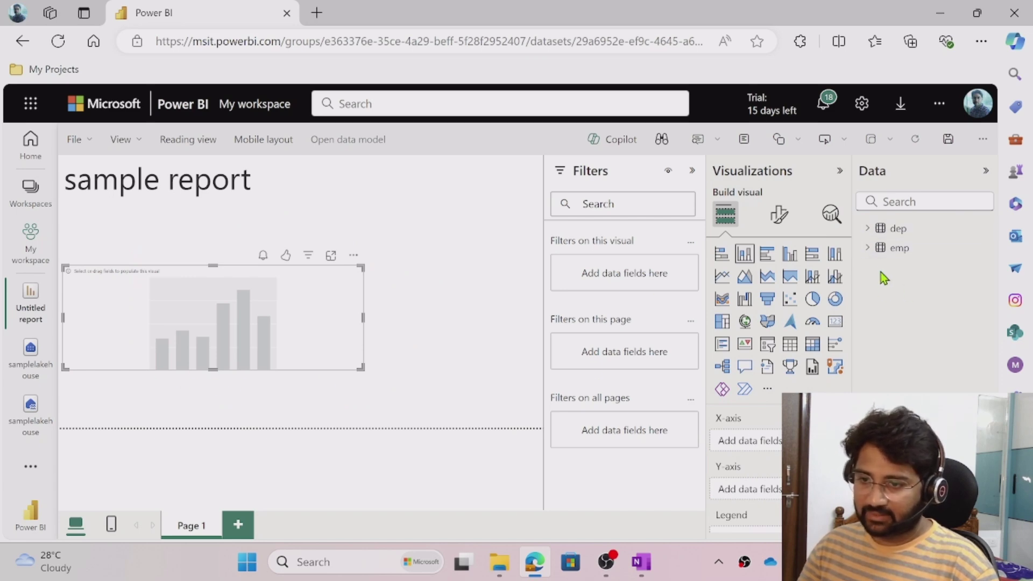
Step: Put the dep name field on a column chart's x-axis and enlarge the visual
{"action": "left_click", "coordinate": [866, 230]}
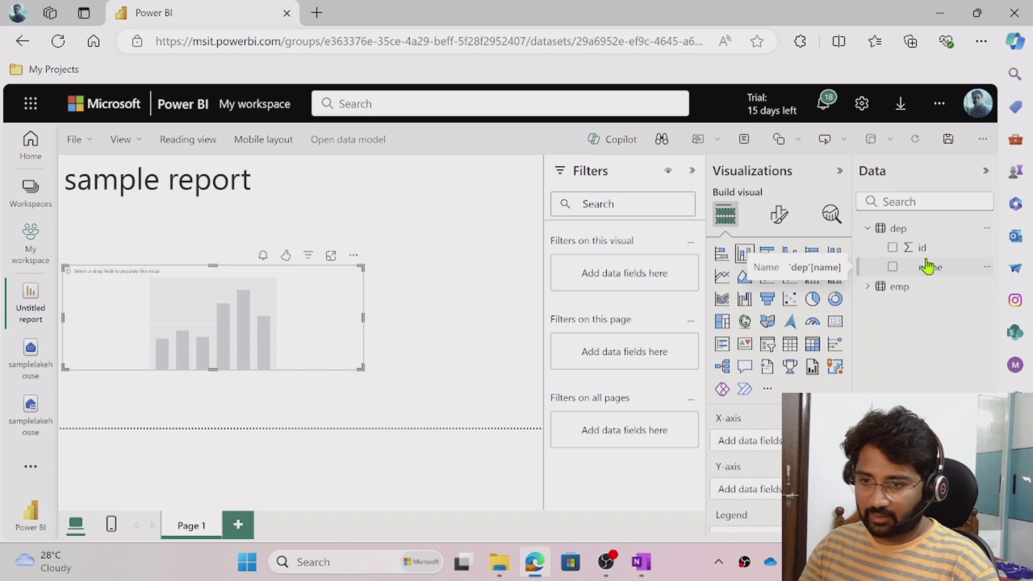
{"action": "left_click_drag", "start_coordinate": [929, 267], "coordinate": [770, 443]}
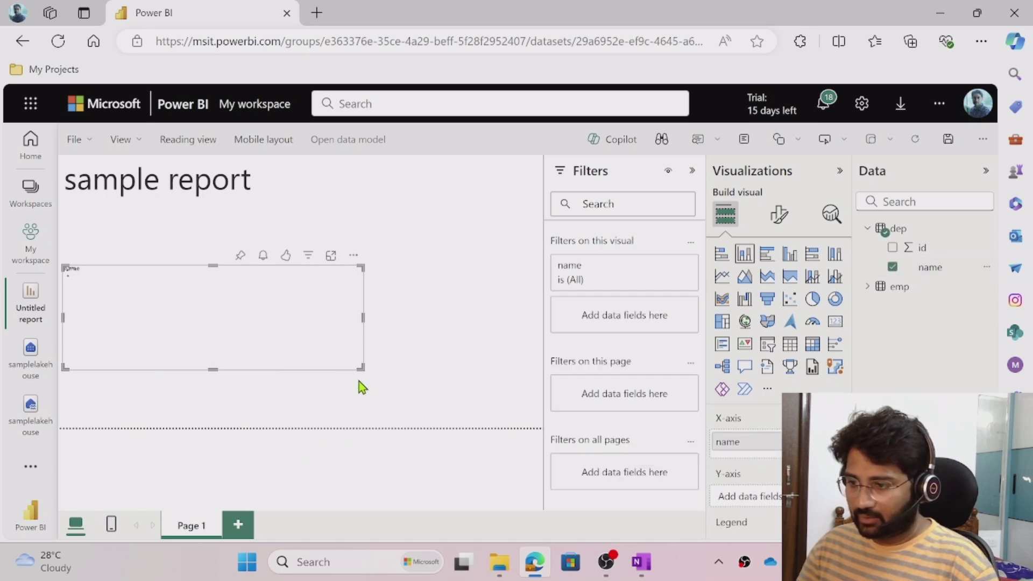
{"action": "left_click", "coordinate": [692, 171]}
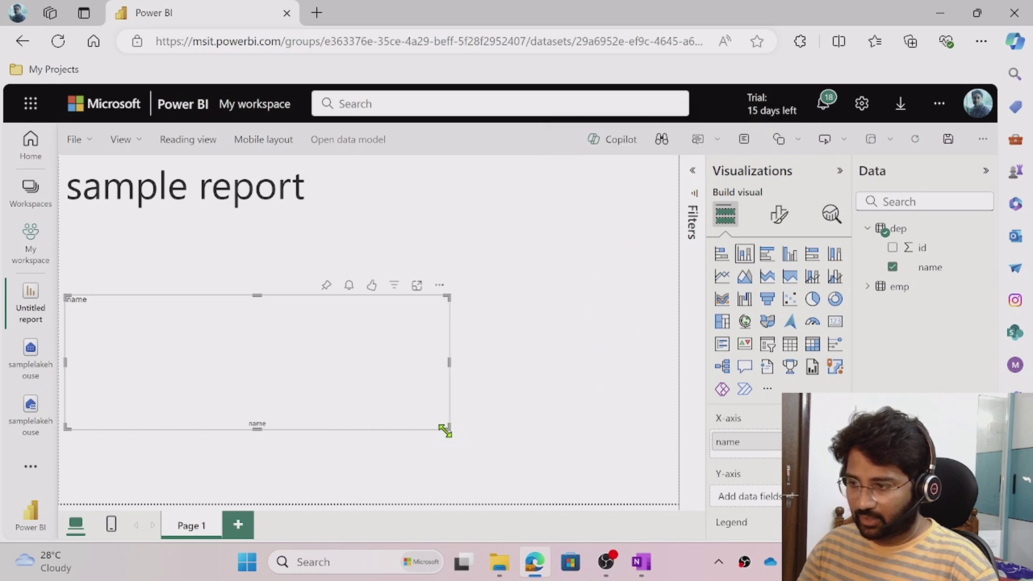
{"action": "left_click_drag", "start_coordinate": [447, 428], "coordinate": [494, 437]}
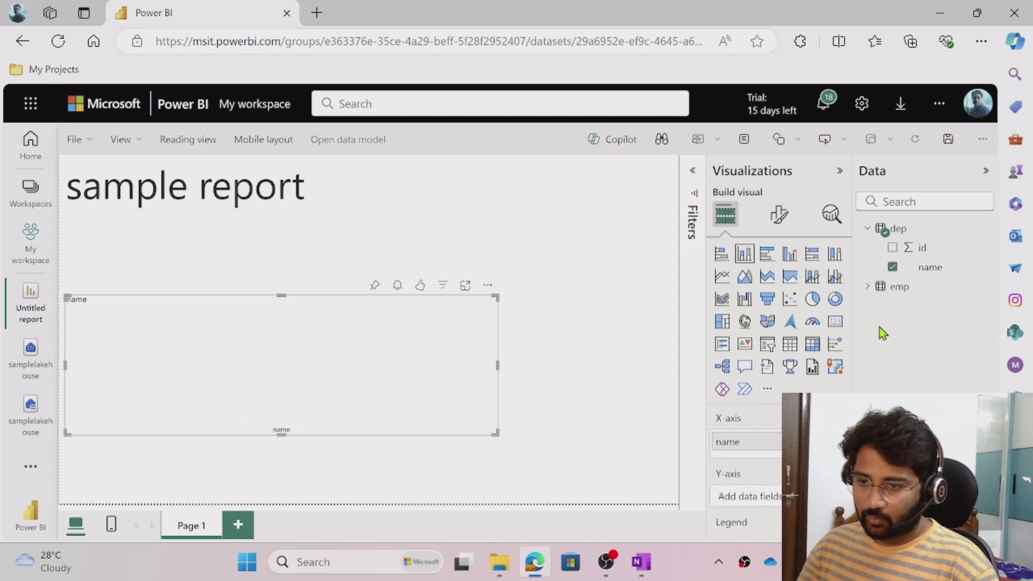
Step: Add the emp id field to the chart's y-axis and bring up its aggregation choices
{"action": "left_click", "coordinate": [869, 287]}
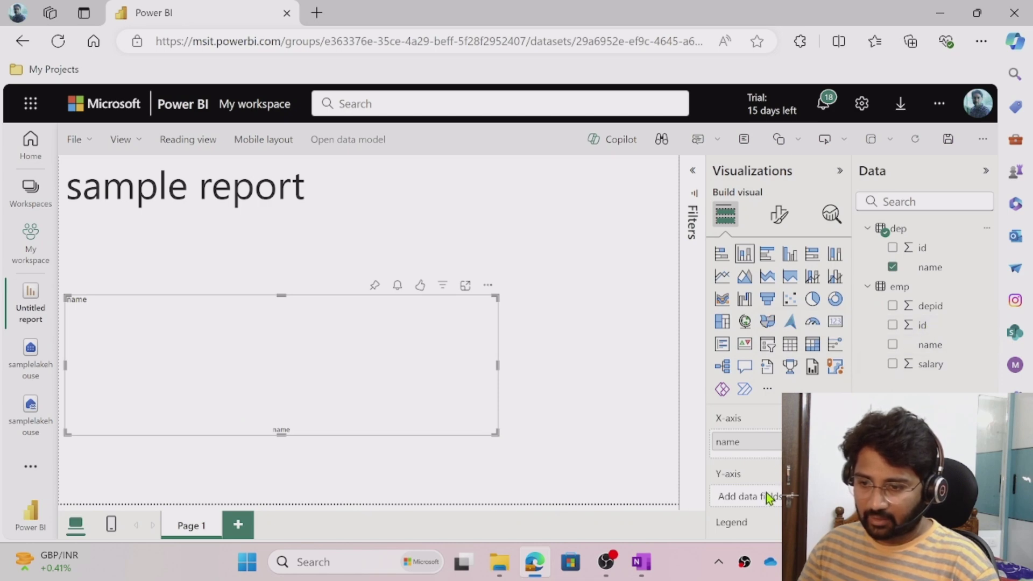
{"action": "left_click_drag", "start_coordinate": [894, 324], "coordinate": [890, 340]}
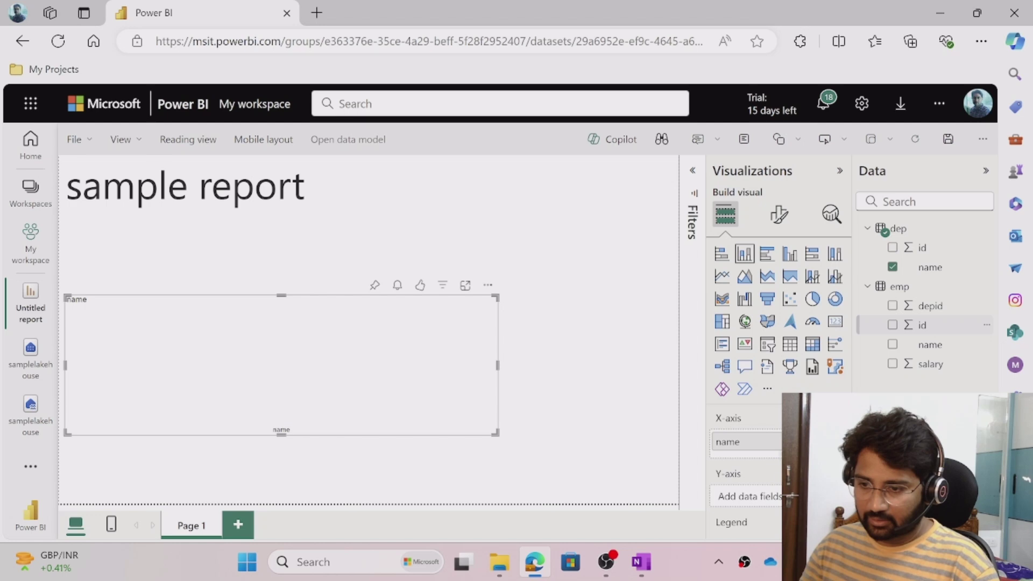
{"action": "left_click_drag", "start_coordinate": [778, 503], "coordinate": [777, 500]}
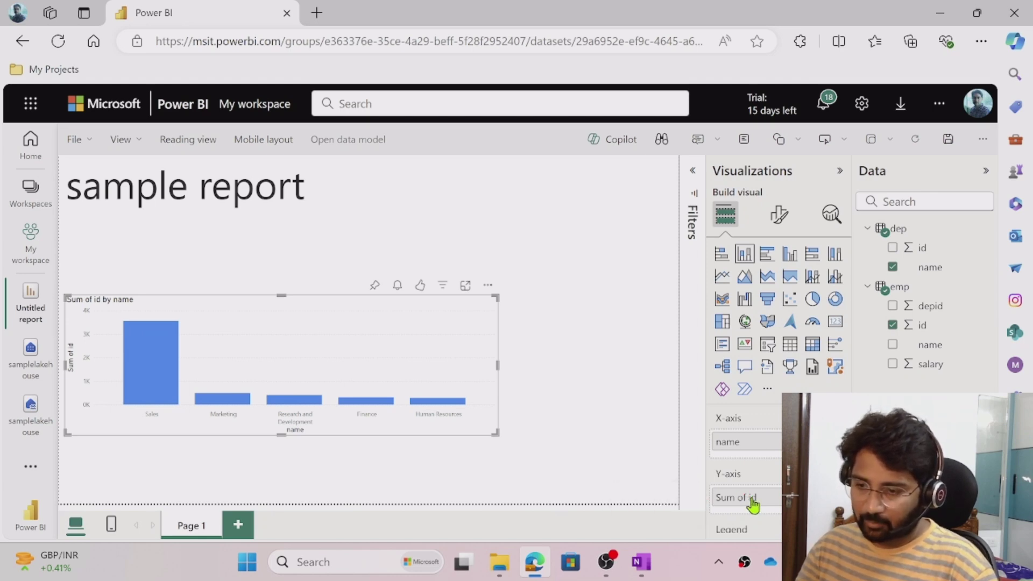
{"action": "left_click", "coordinate": [837, 497]}
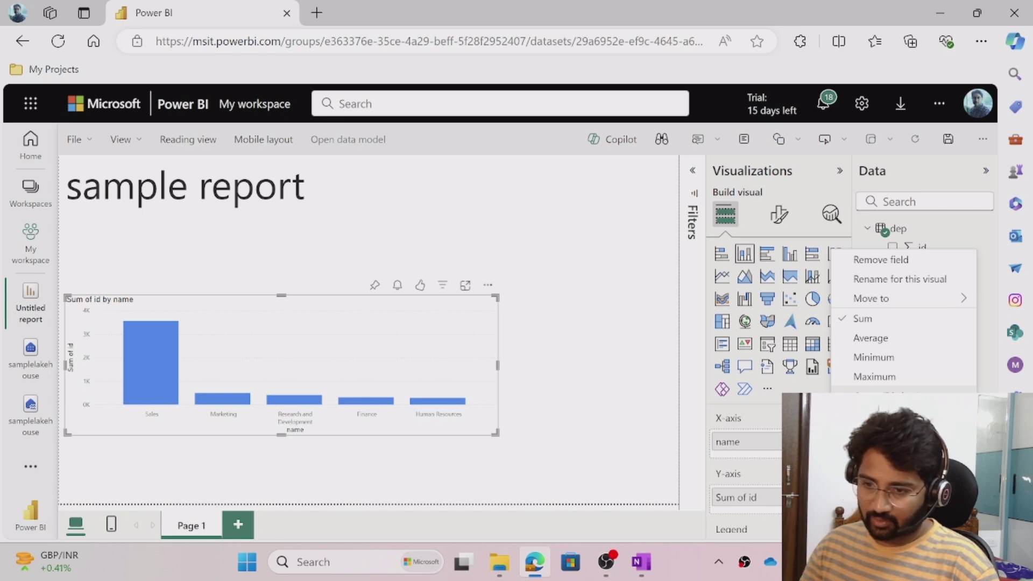
Step: Switch the y-axis from Sum to Count of id, enlarge the chart, and hide the Data pane
{"action": "left_click", "coordinate": [872, 415]}
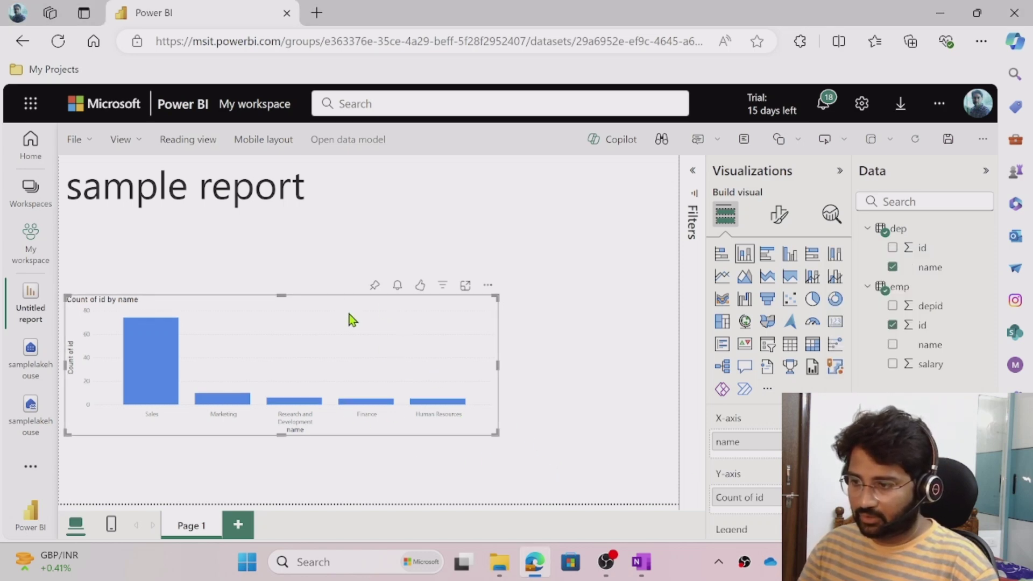
{"action": "left_click_drag", "start_coordinate": [496, 296], "coordinate": [601, 215]}
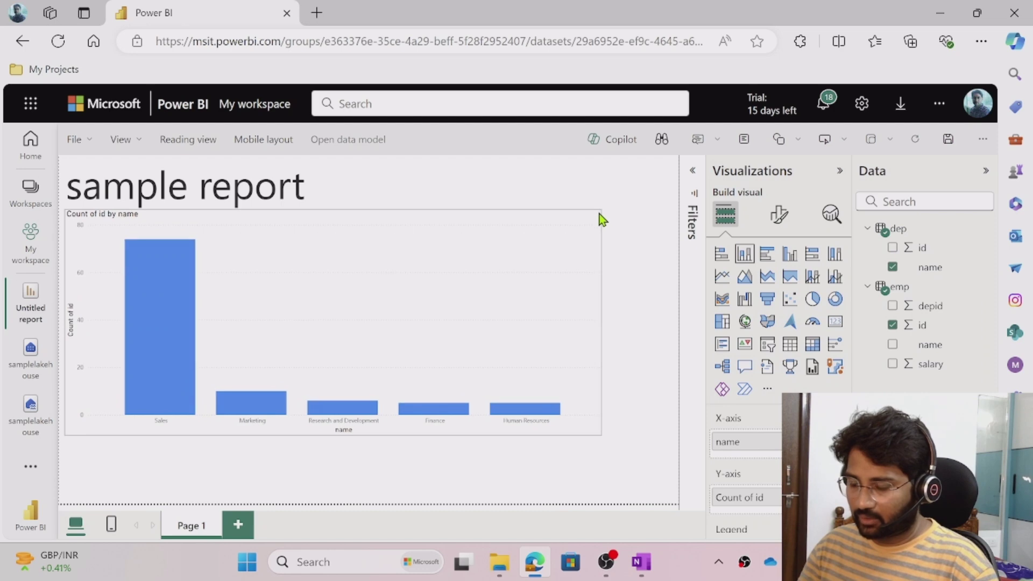
{"action": "left_click", "coordinate": [986, 170]}
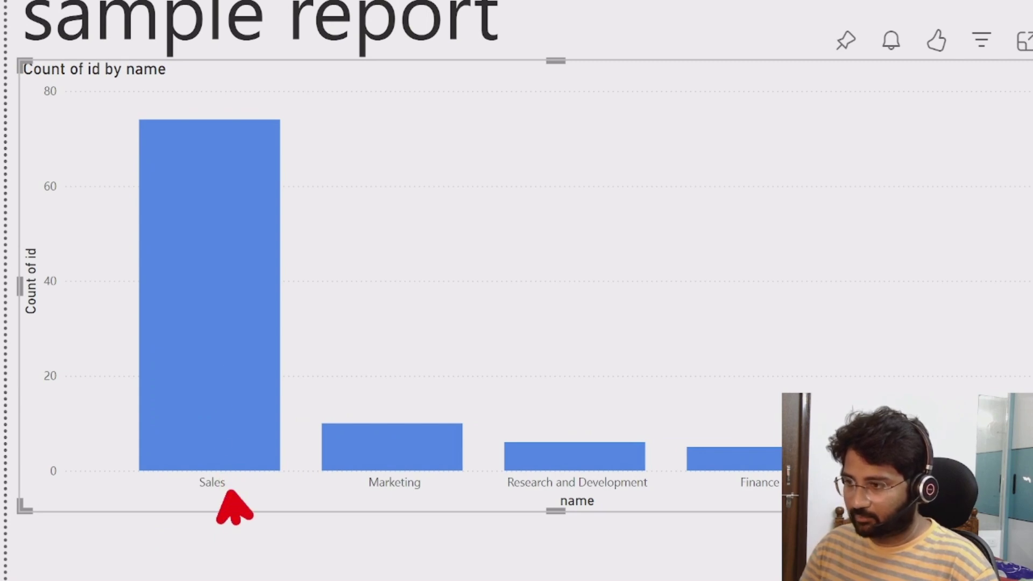
Step: Highlight the Sales bar to inspect it, then clear the highlight
{"action": "left_click", "coordinate": [411, 503]}
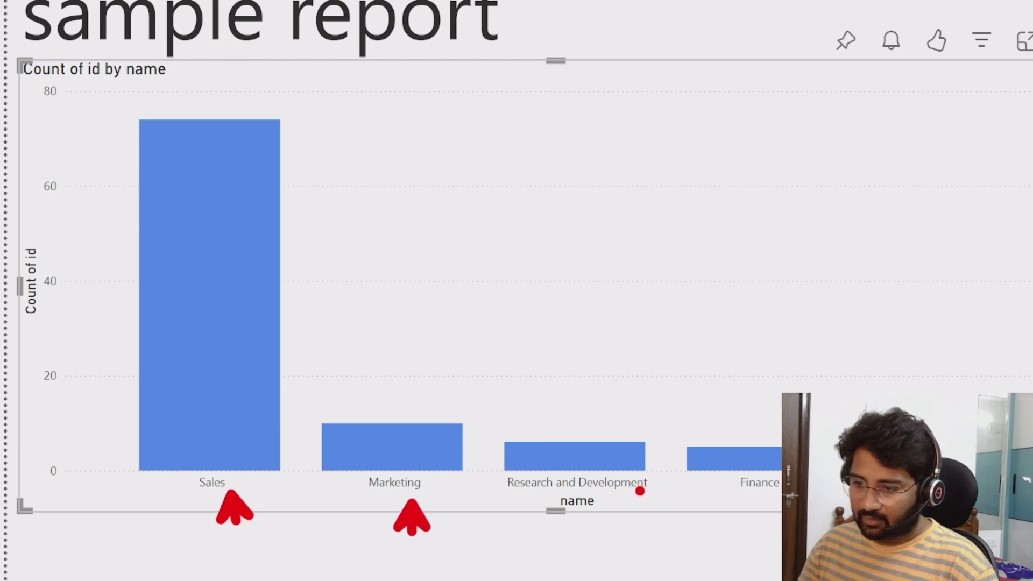
{"action": "left_click", "coordinate": [640, 490]}
{"action": "left_click", "coordinate": [773, 499]}
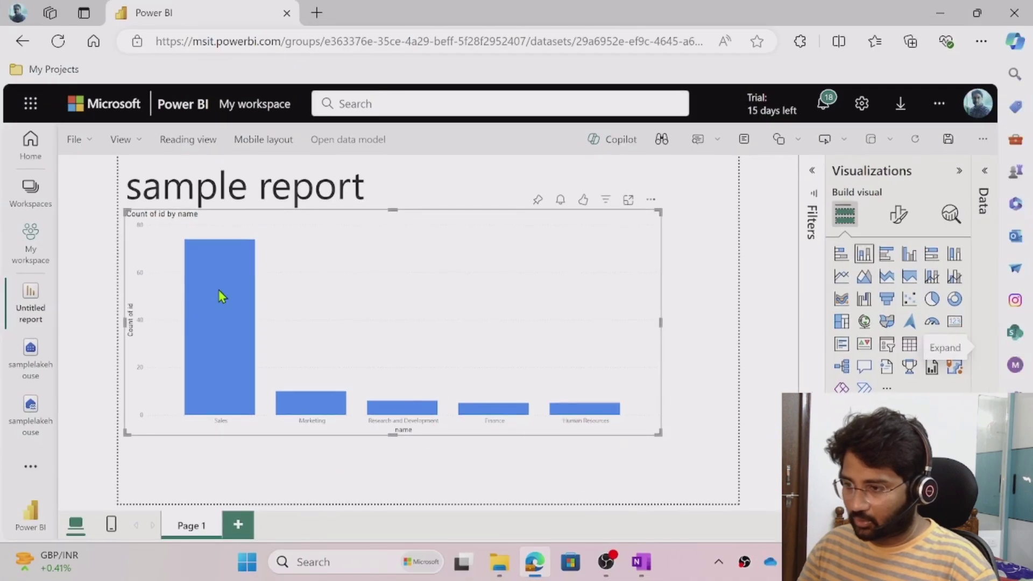
{"action": "left_click", "coordinate": [209, 227]}
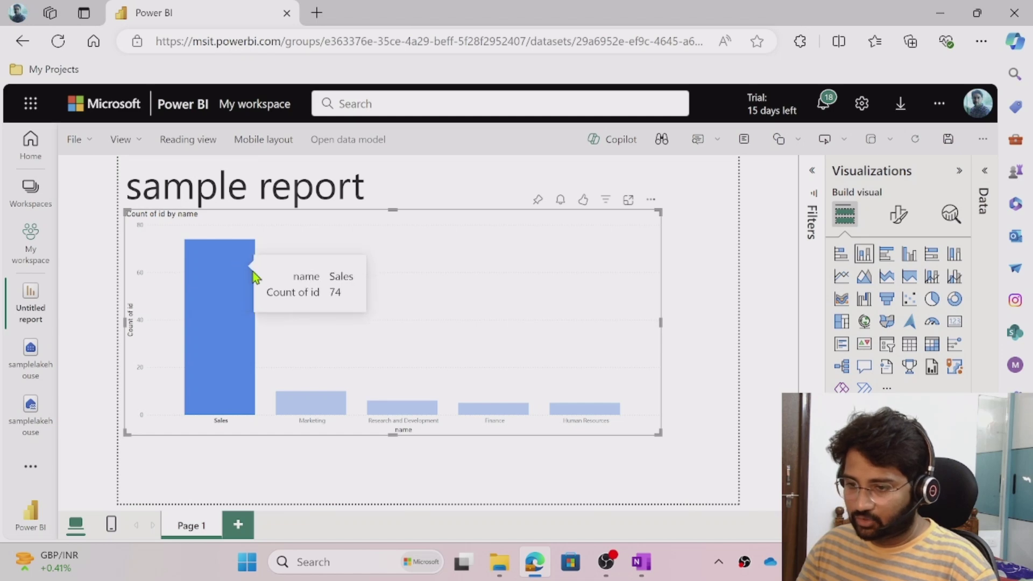
{"action": "mouse_move", "coordinate": [243, 276]}
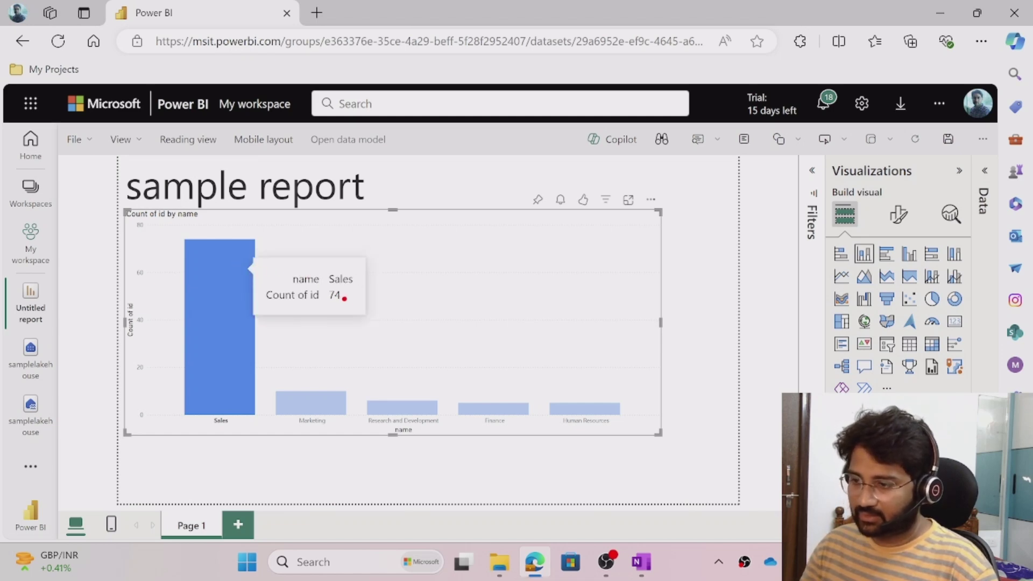
{"action": "left_click_drag", "start_coordinate": [344, 298], "coordinate": [368, 313]}
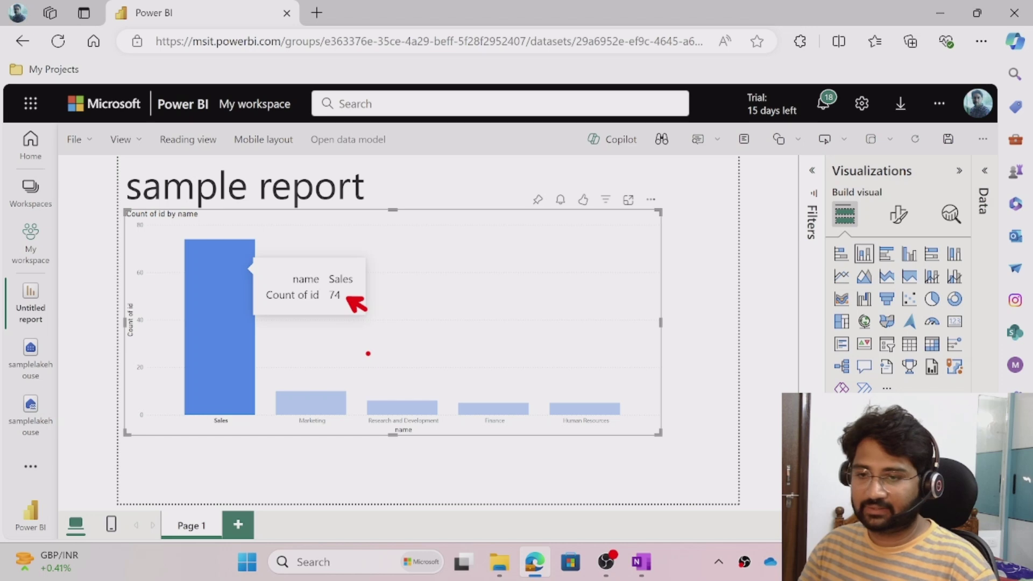
{"action": "key", "text": "Escape"}
{"action": "left_click", "coordinate": [237, 302]}
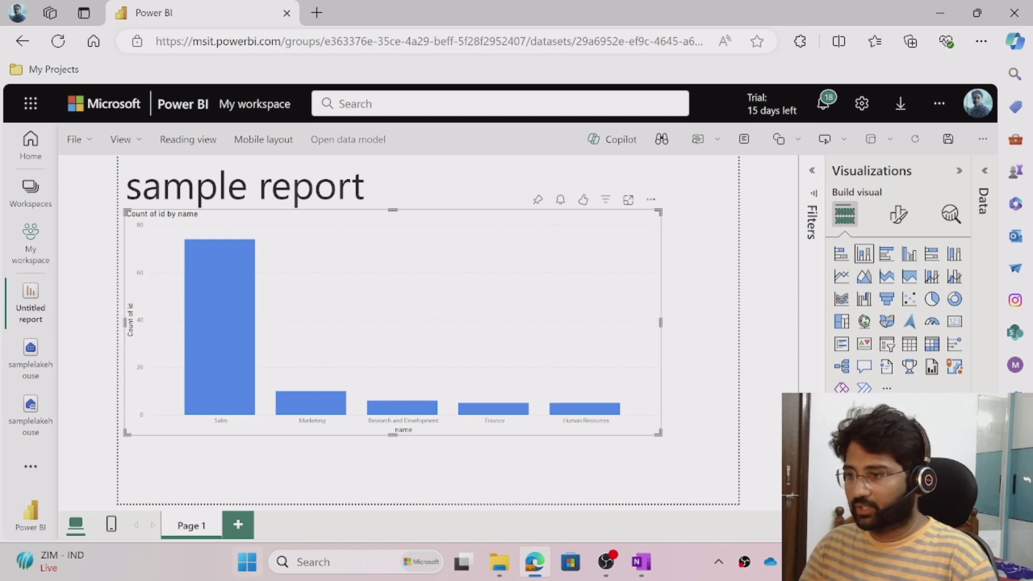
Step: Use File > Save to store the report in My workspace under the name sampleReport
{"action": "left_click", "coordinate": [88, 144]}
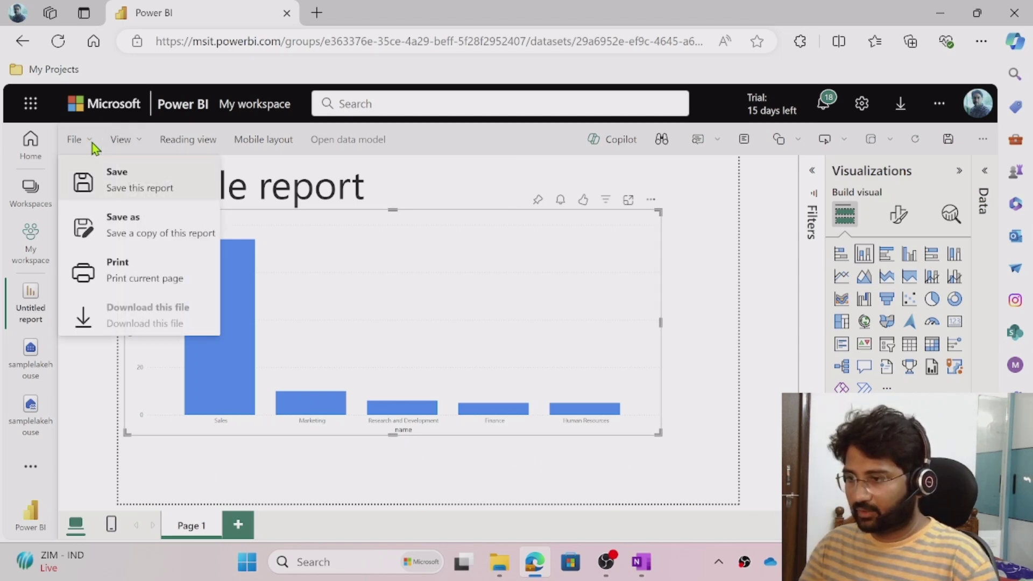
{"action": "left_click", "coordinate": [122, 195]}
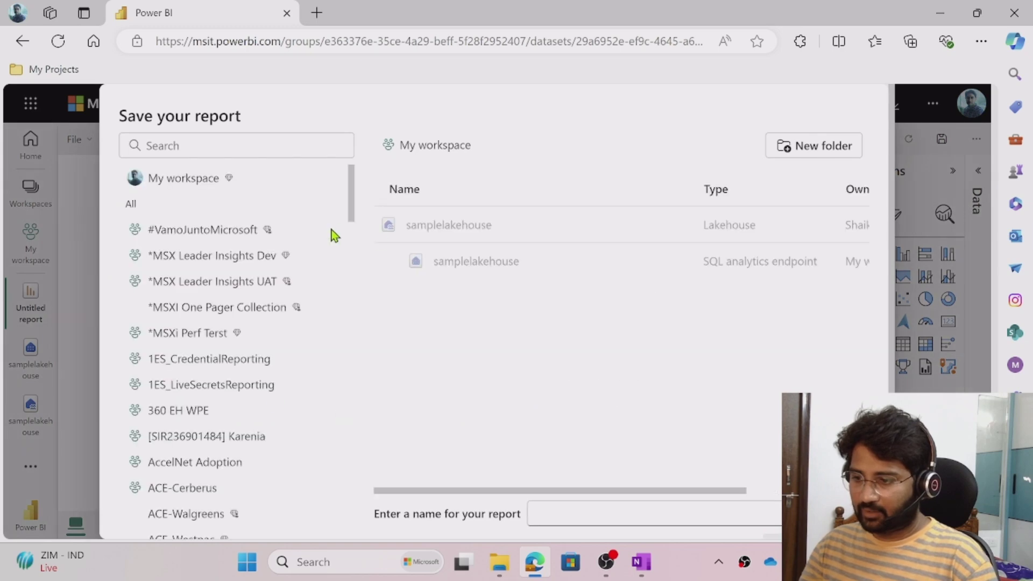
{"action": "left_click", "coordinate": [228, 185]}
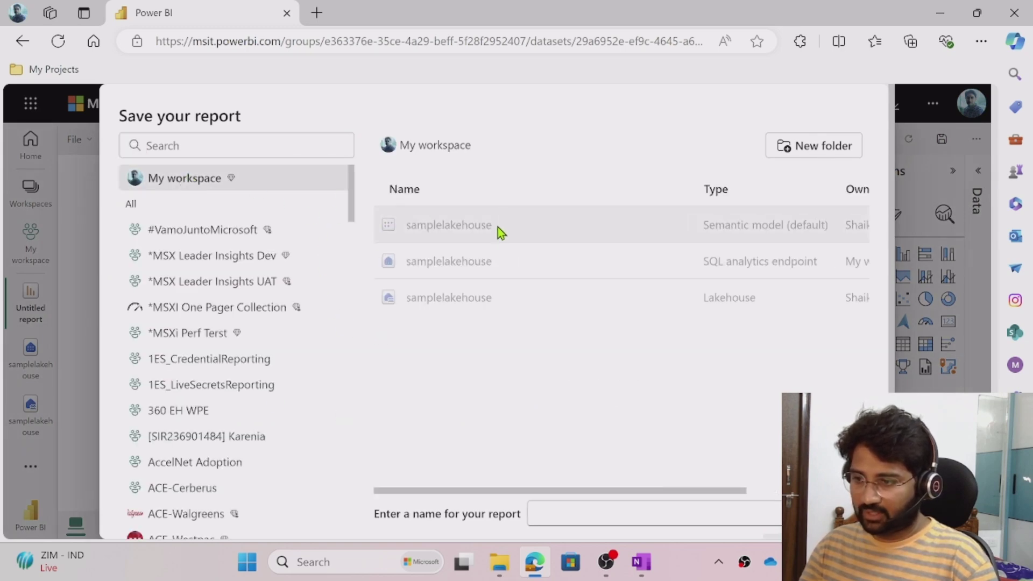
{"action": "scroll", "coordinate": [509, 481], "scroll_direction": "down", "scroll_amount": 1}
{"action": "left_click", "coordinate": [571, 476]}
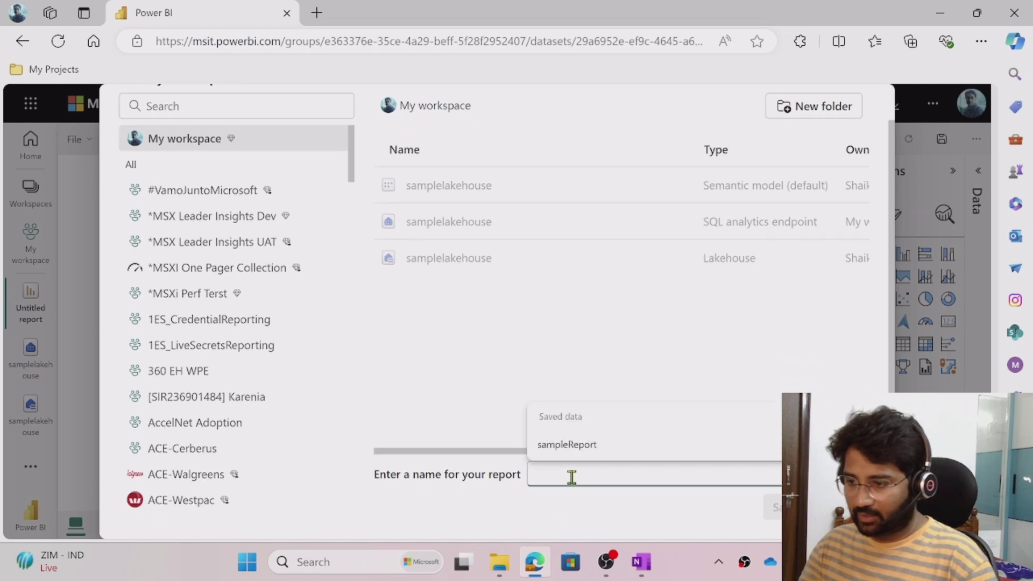
{"action": "left_click", "coordinate": [583, 452]}
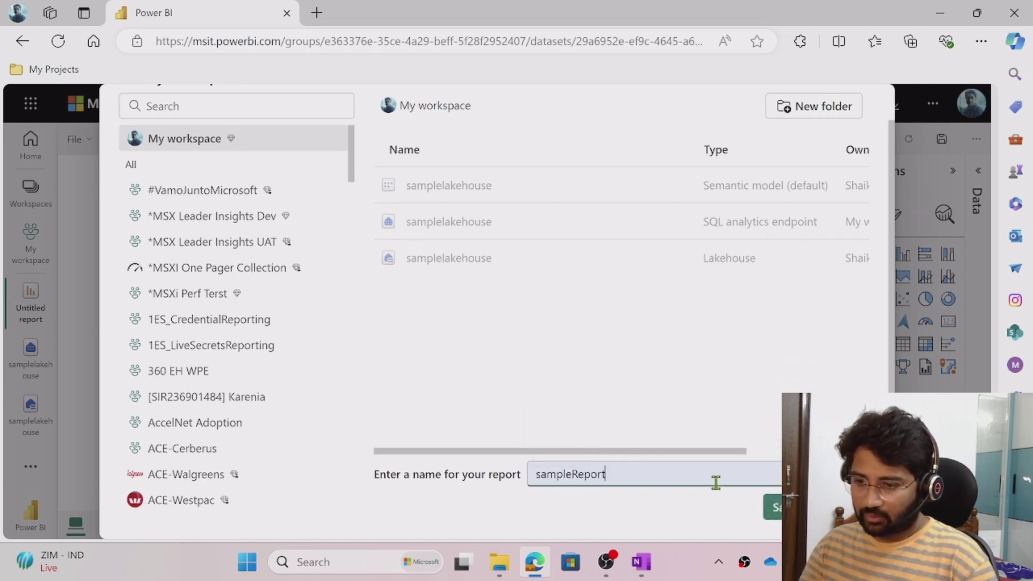
{"action": "left_click", "coordinate": [773, 511]}
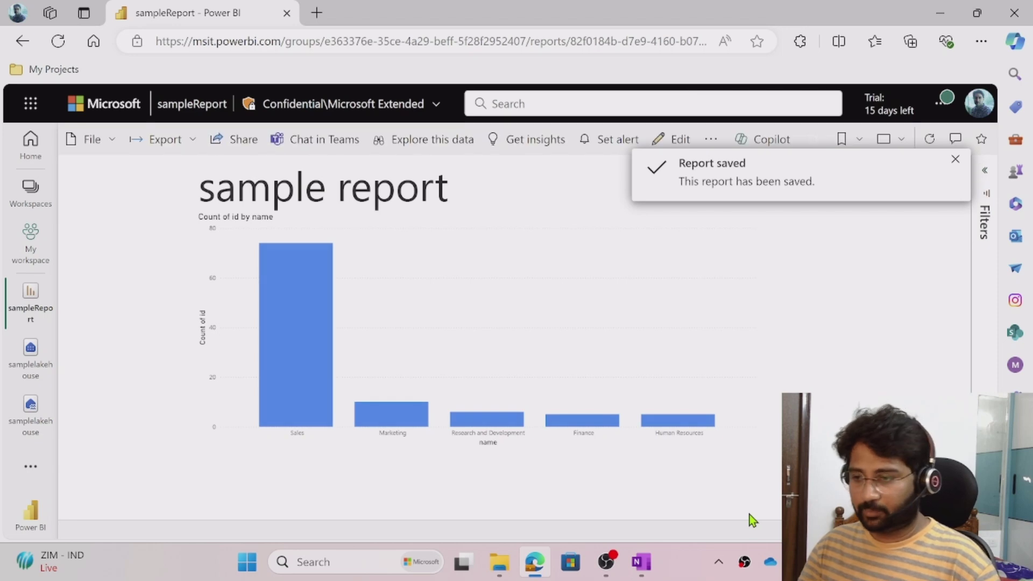
{"action": "left_click", "coordinate": [36, 251]}
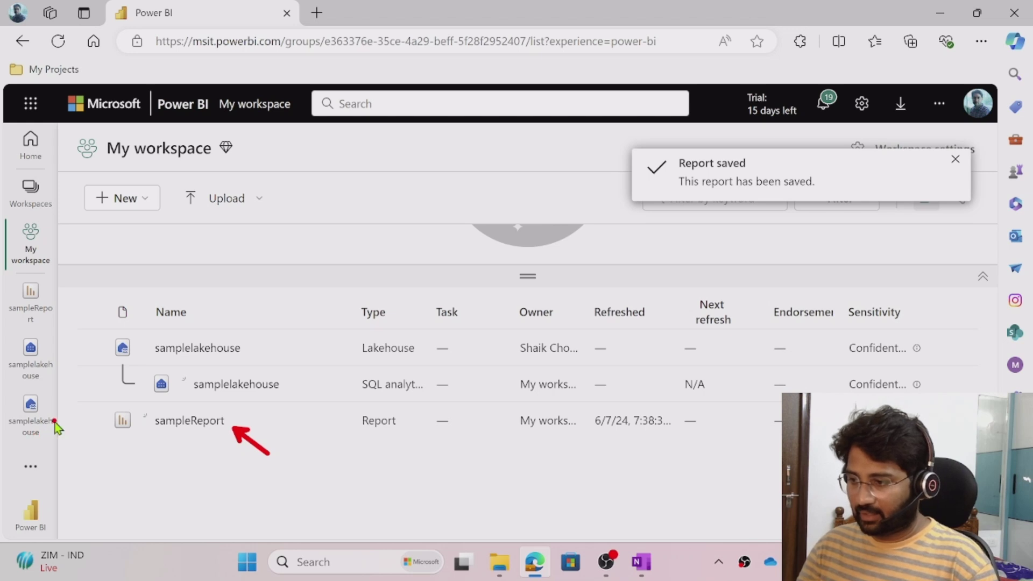
{"action": "left_click", "coordinate": [31, 318]}
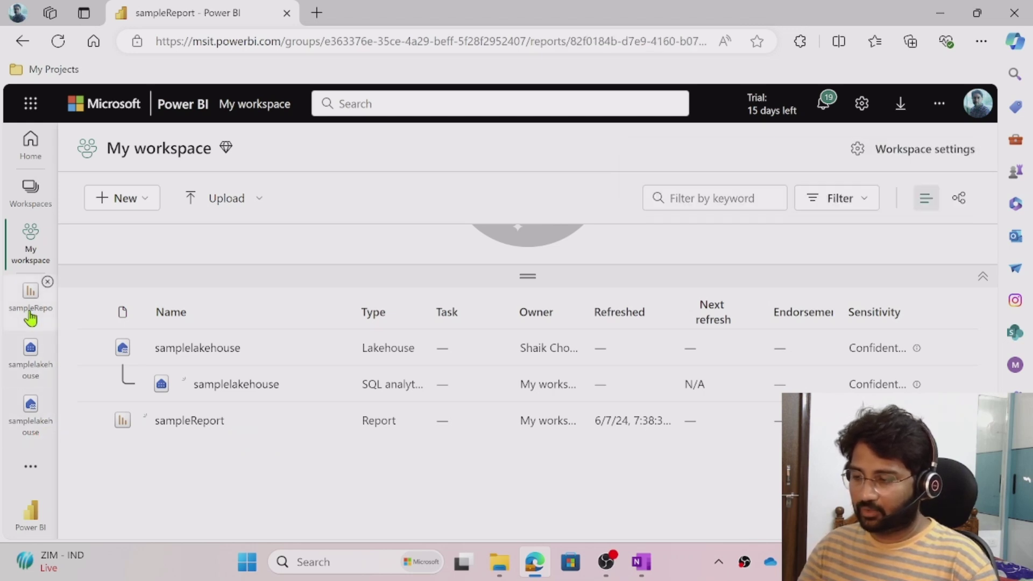